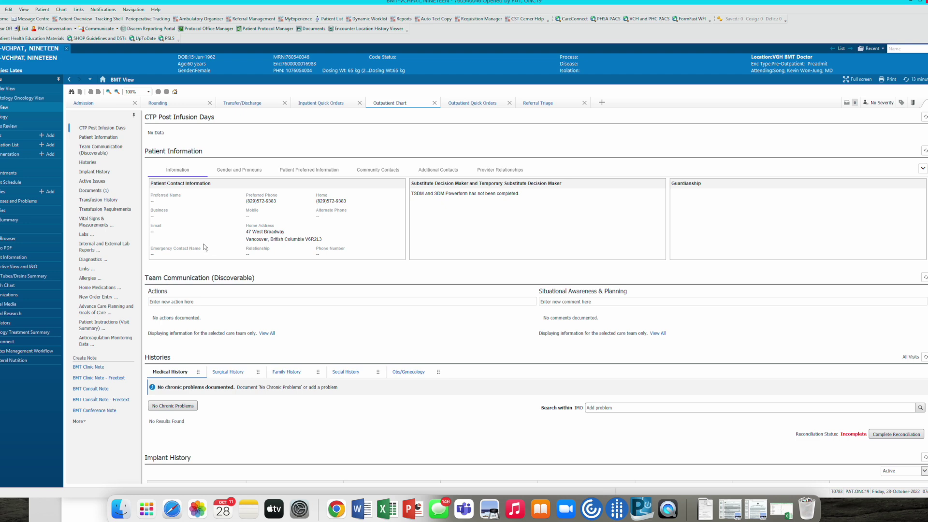
Open the patient's Orders page from the sidebar's Add link beside Orders.
{"action": "left_click", "coordinate": [42, 137]}
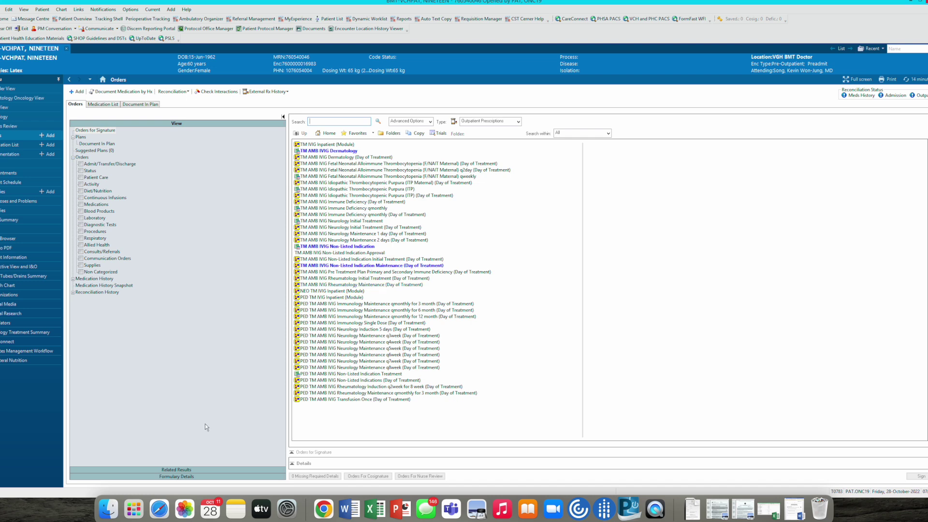
Review the reference screenshot of the 'tm ivig amb' order search in Photos, then return to PowerChart.
{"action": "left_click", "coordinate": [184, 508]}
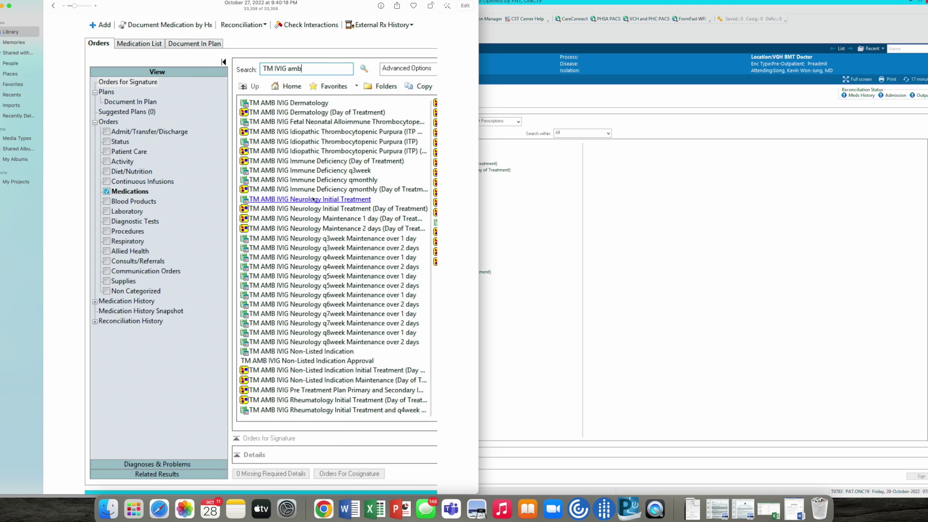
{"action": "key", "text": "super+Tab"}
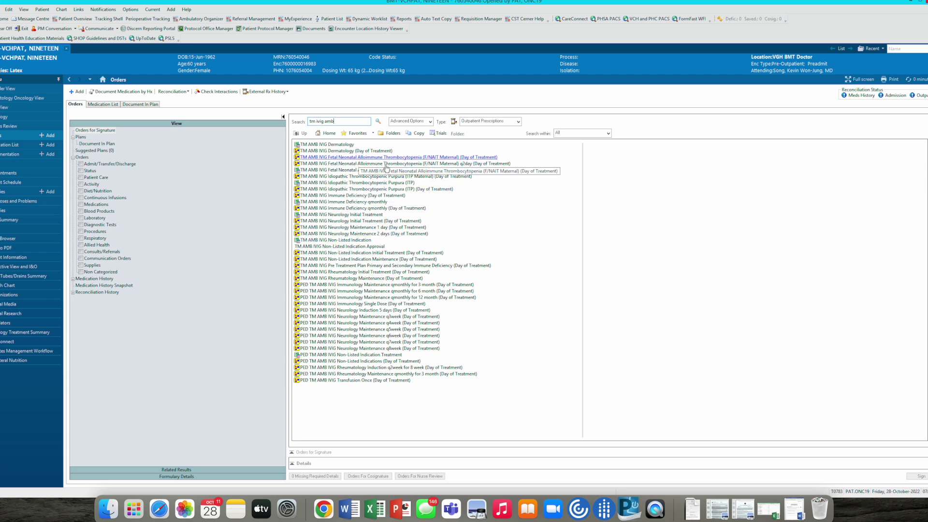
Recheck the reference screenshot of the TM AMB IVIG plan list, then hide it again.
{"action": "key", "text": "super+Tab"}
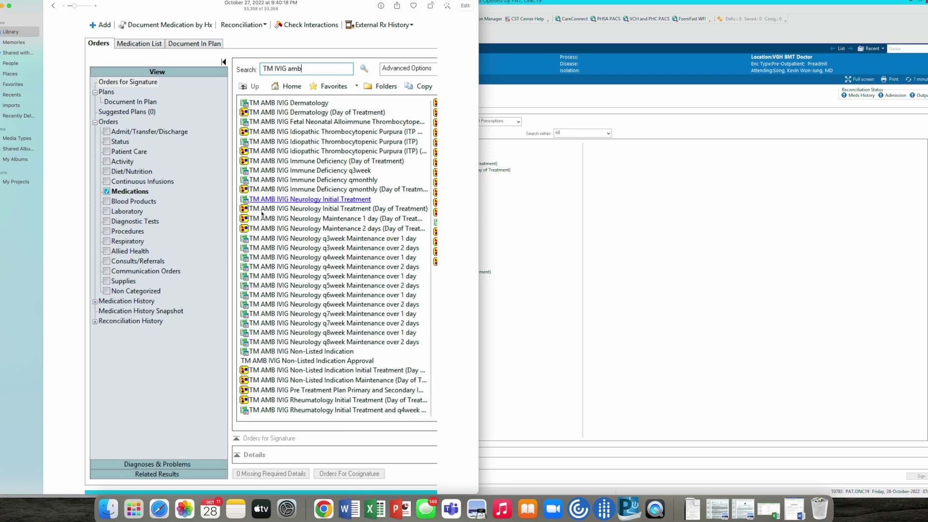
{"action": "key", "text": "super+Tab"}
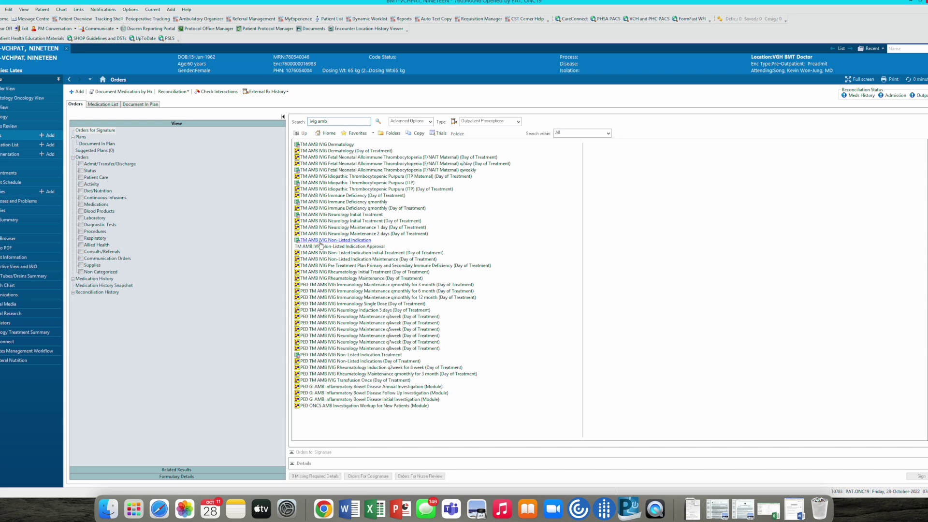
Choose TM AMB IVIG Non-Listed Indication from the search results to add it as a regimen.
{"action": "double_click", "coordinate": [320, 241]}
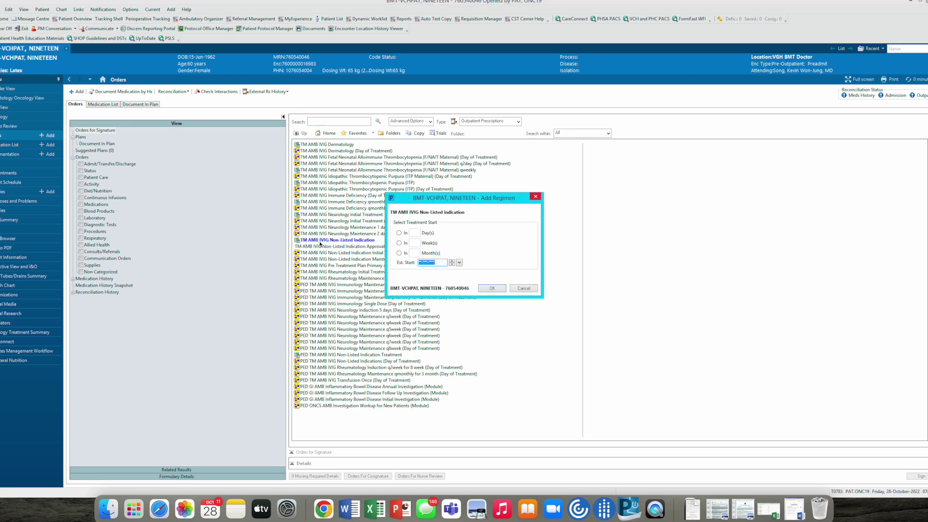
Add the Non-Listed Indication regimen with estimated start 11-Nov-2022 and start its Initial Treatment.
{"action": "left_click", "coordinate": [459, 263]}
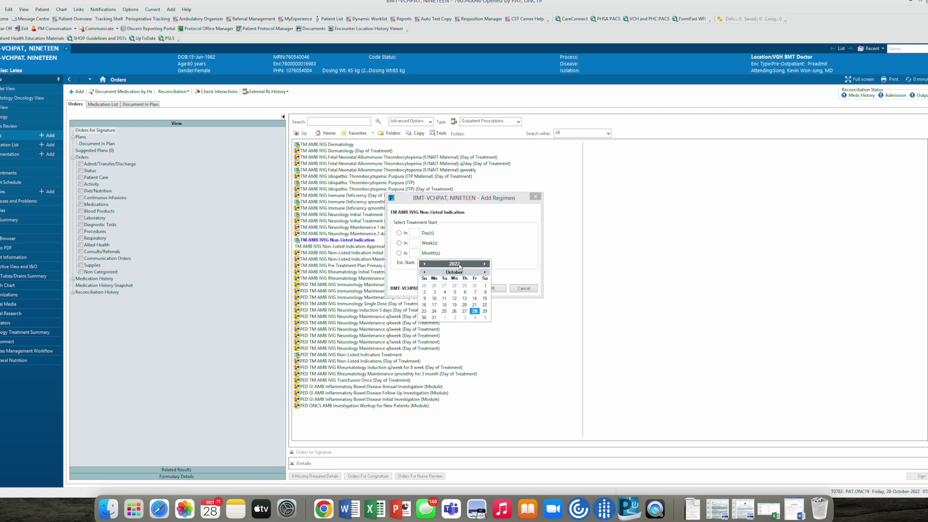
{"action": "left_click", "coordinate": [484, 272]}
{"action": "left_click", "coordinate": [475, 295]}
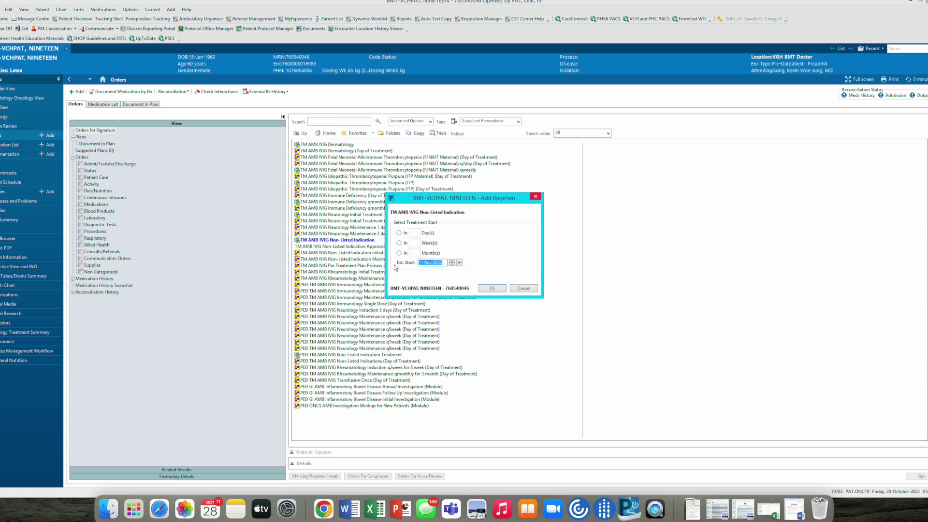
{"action": "left_click", "coordinate": [491, 288]}
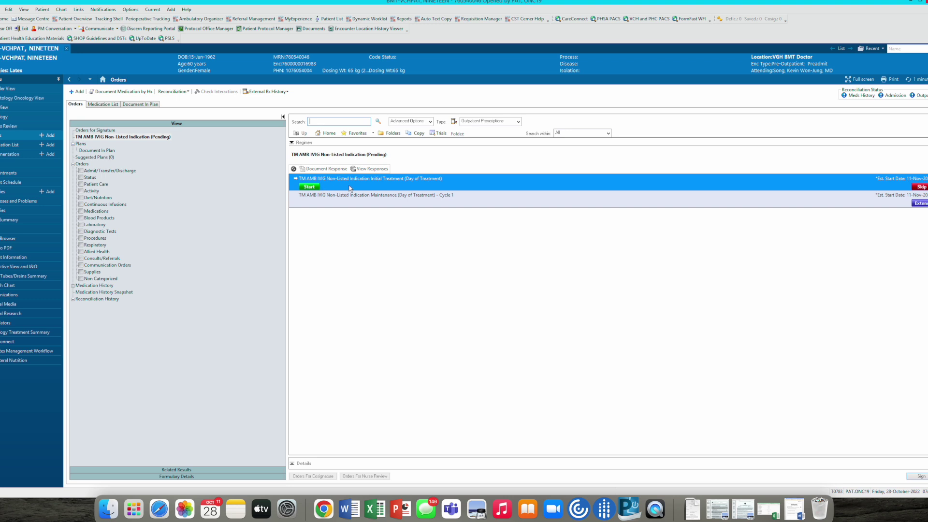
{"action": "left_click", "coordinate": [309, 187]}
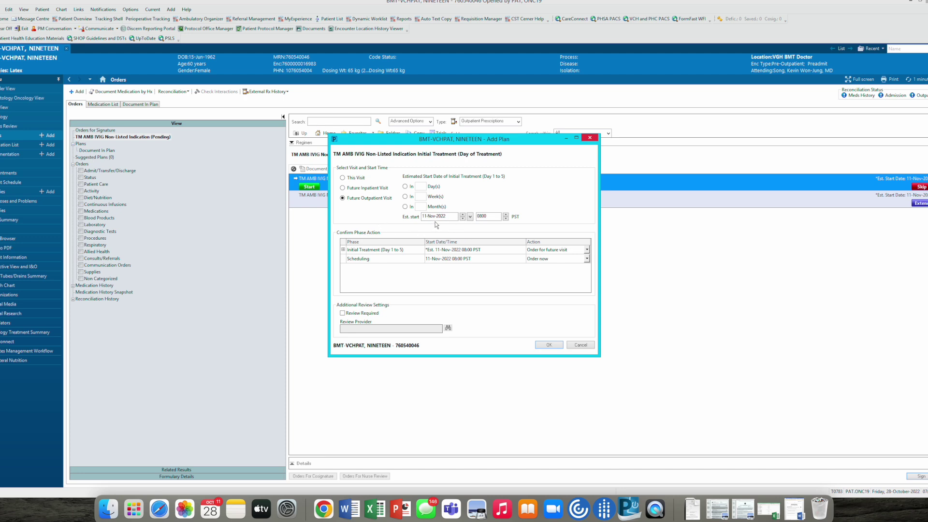
Change the initial treatment start time to 0730 and expand its day rows.
{"action": "left_click", "coordinate": [505, 218]}
{"action": "left_click", "coordinate": [343, 250]}
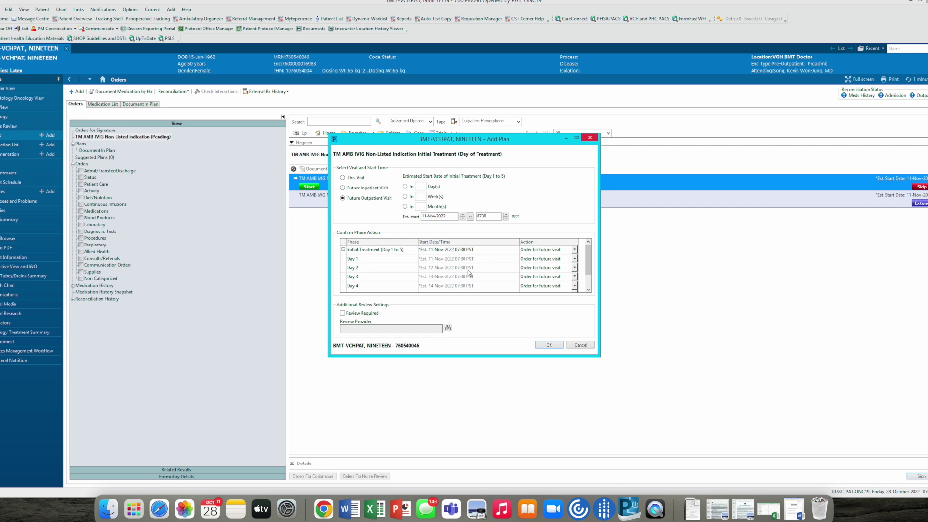
{"action": "scroll", "coordinate": [514, 285], "scroll_direction": "down", "scroll_amount": 1}
{"action": "left_click_drag", "start_coordinate": [590, 274], "coordinate": [590, 268]}
Set Days 3, 4 and 5 to 'Do not order' and add the plan with Days 1–2 only.
{"action": "left_click", "coordinate": [575, 276]}
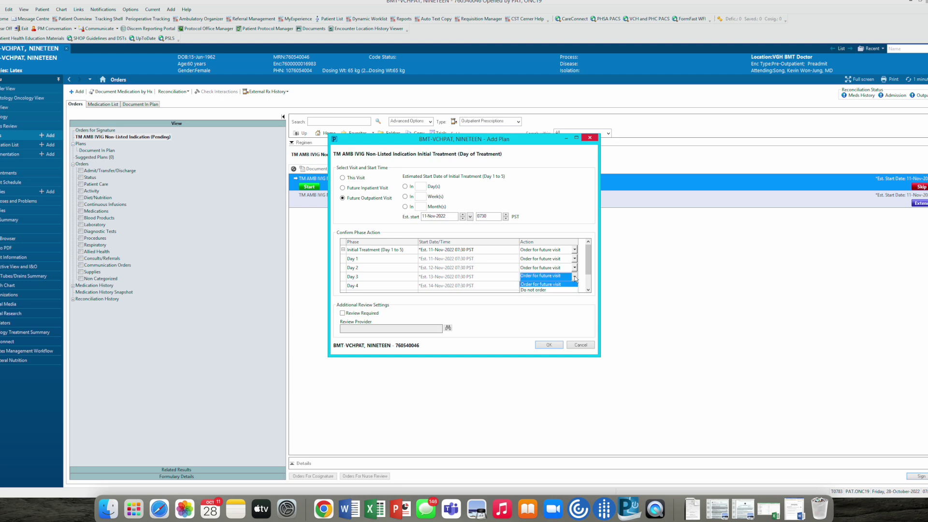
{"action": "left_click", "coordinate": [537, 290]}
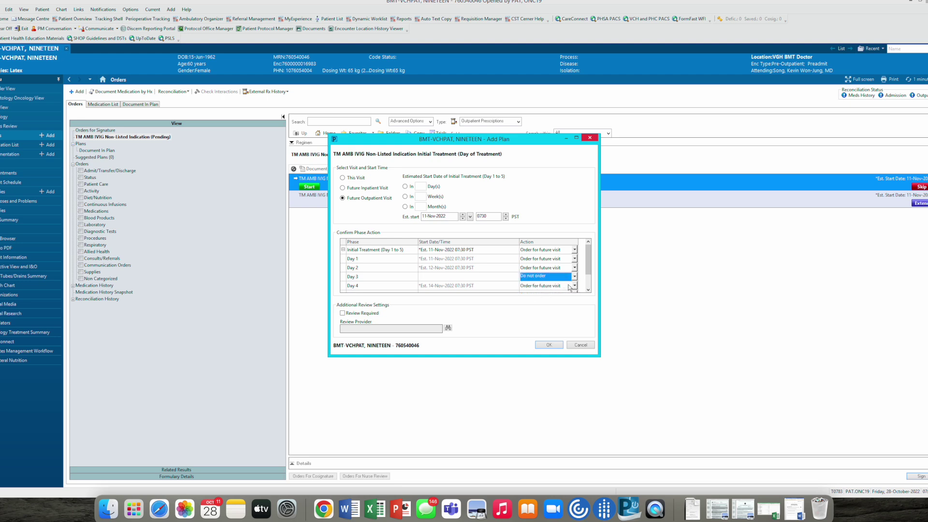
{"action": "left_click", "coordinate": [574, 286]}
{"action": "left_click", "coordinate": [555, 300]}
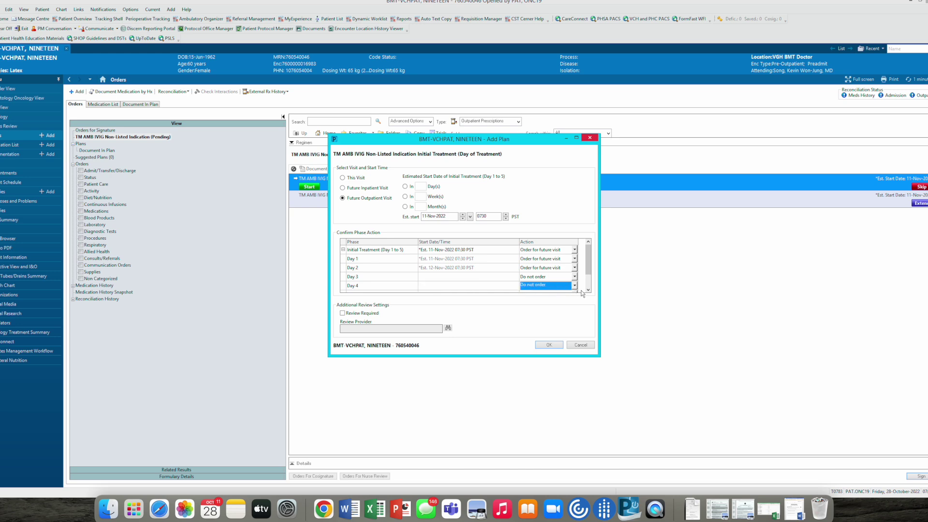
{"action": "left_click", "coordinate": [588, 290]}
{"action": "left_click", "coordinate": [574, 286]}
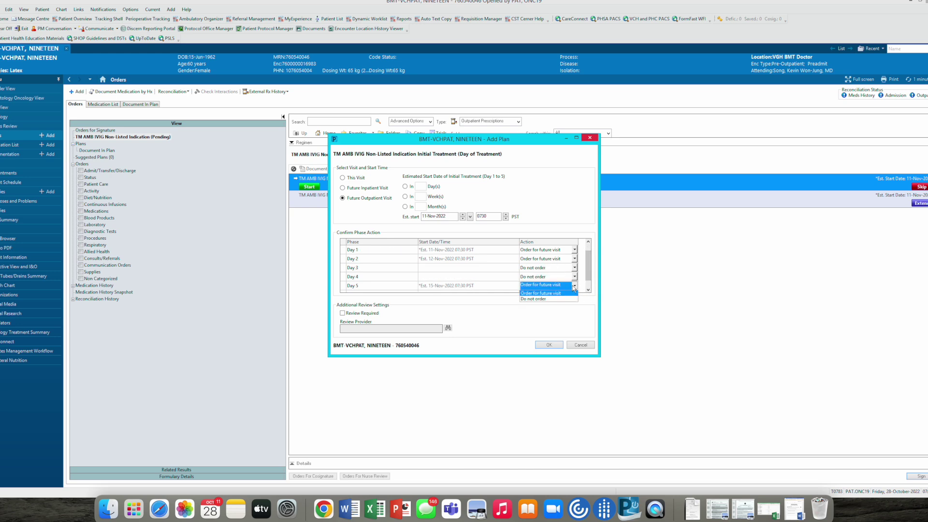
{"action": "left_click", "coordinate": [550, 299]}
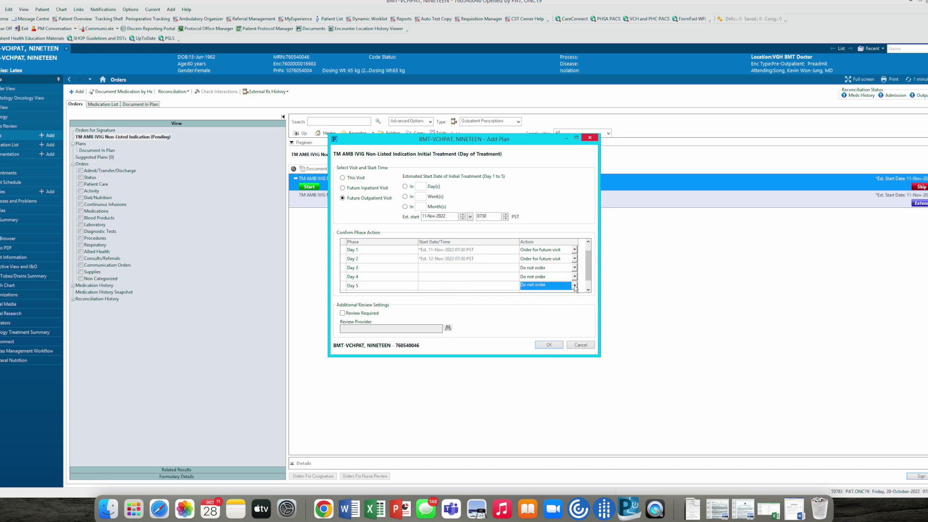
{"action": "left_click_drag", "start_coordinate": [584, 276], "coordinate": [587, 254]}
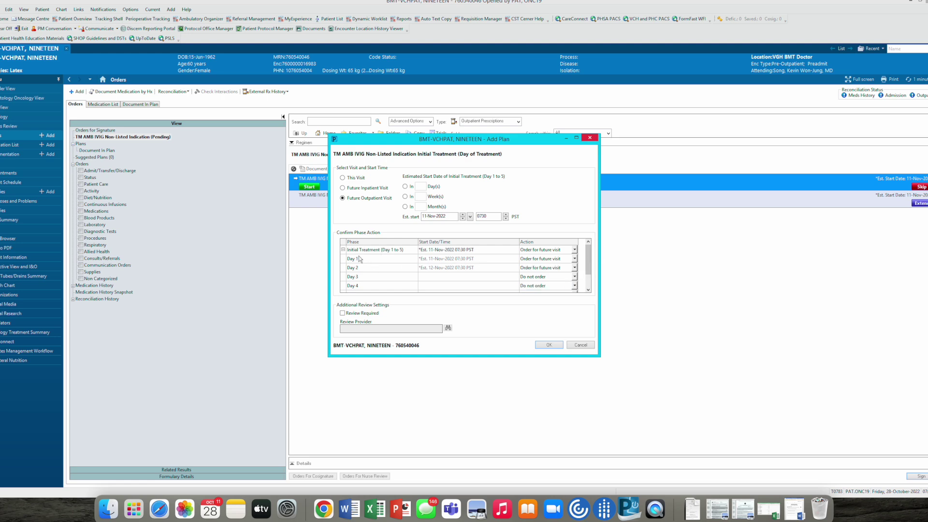
{"action": "left_click", "coordinate": [344, 250]}
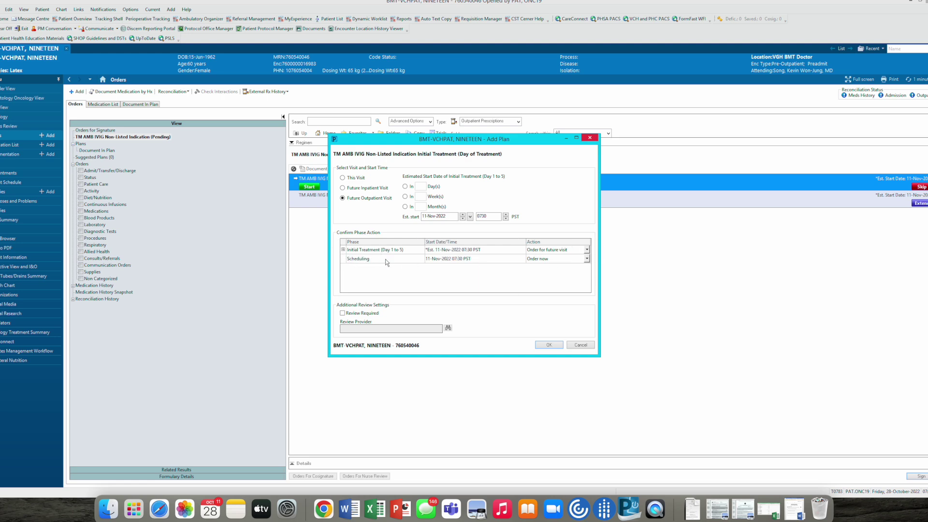
{"action": "left_click", "coordinate": [552, 345]}
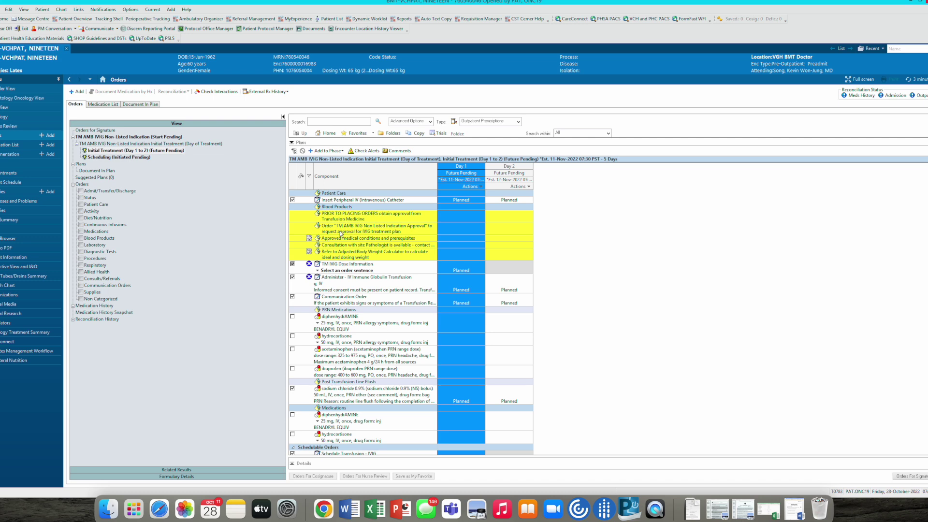
Give TM IVIG Dose Information the sentence 'Dose not adjusted for ideal body weight' and select the immune globulin order.
{"action": "left_click", "coordinate": [342, 269]}
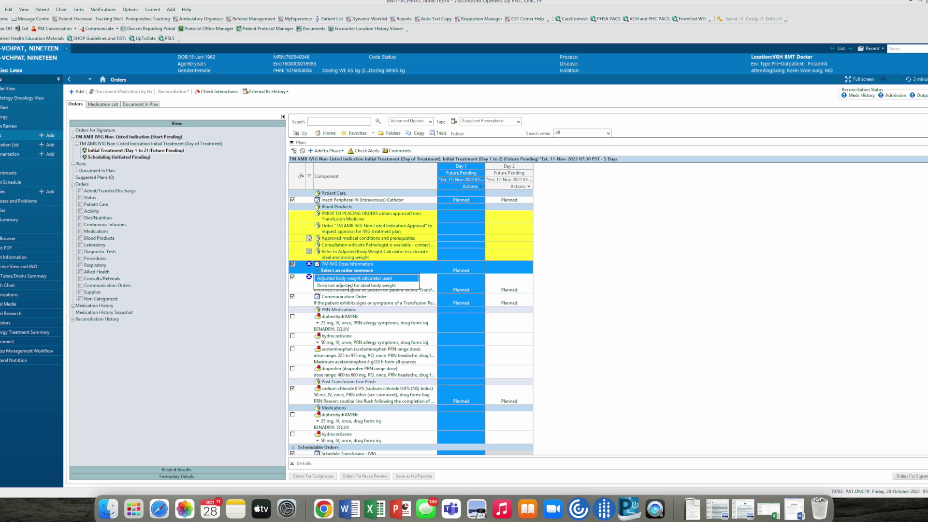
{"action": "left_click", "coordinate": [350, 285]}
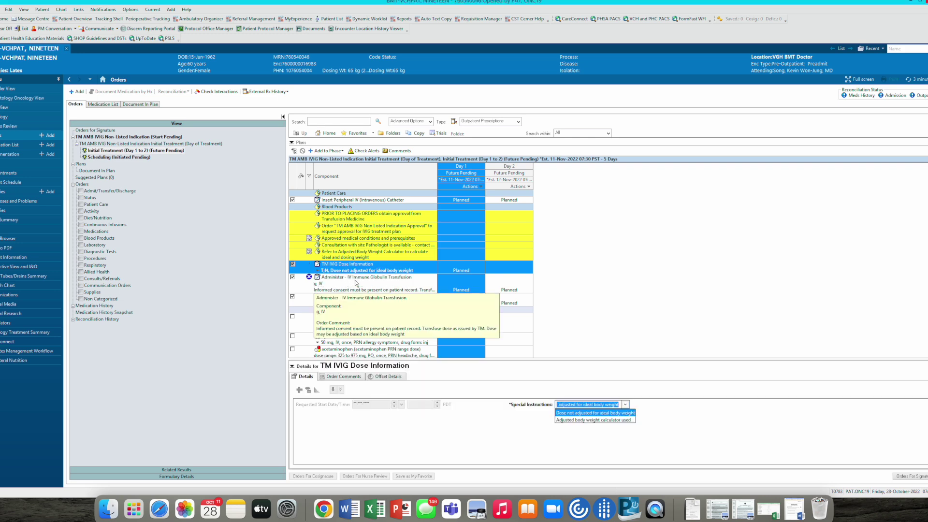
{"action": "left_click", "coordinate": [356, 279]}
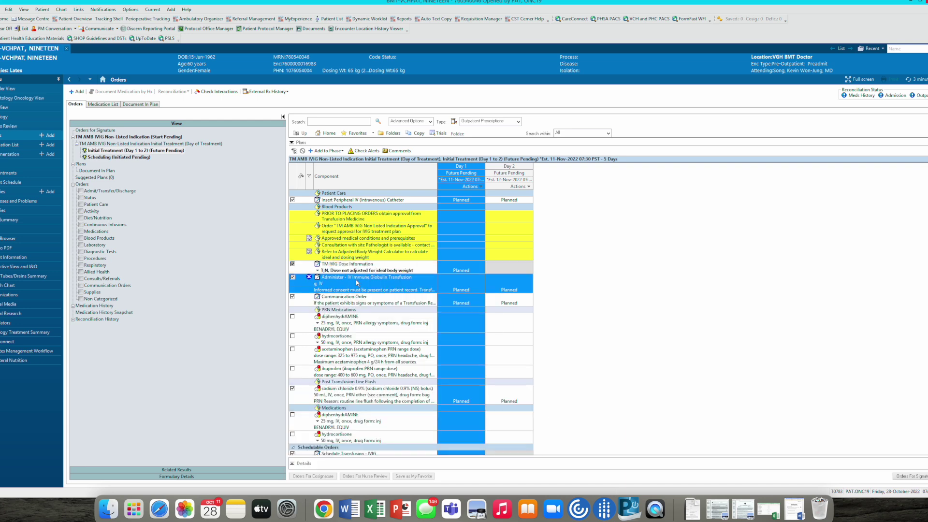
{"action": "right_click", "coordinate": [357, 282]}
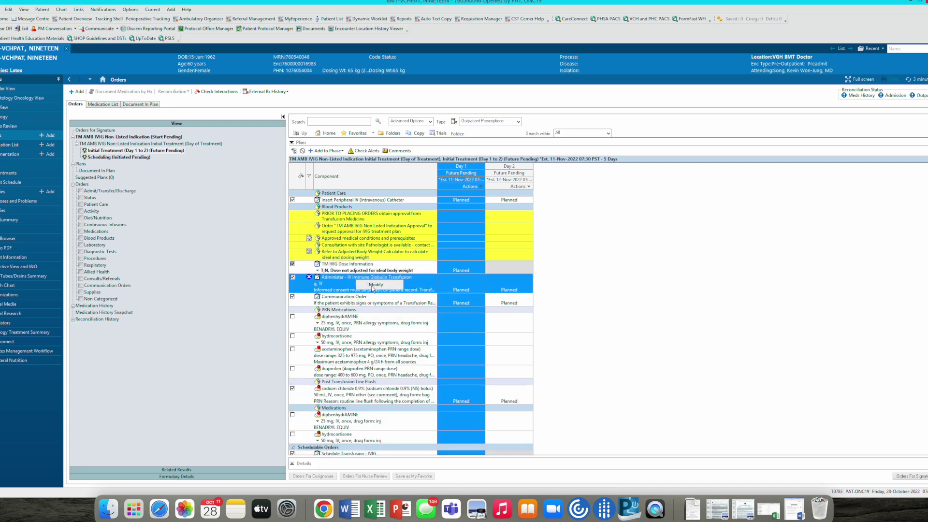
Set the IVIG dose to 20 with Other administration time, commented 'infuse over 3 hrs asif tolerated by patient'.
{"action": "left_click", "coordinate": [373, 285]}
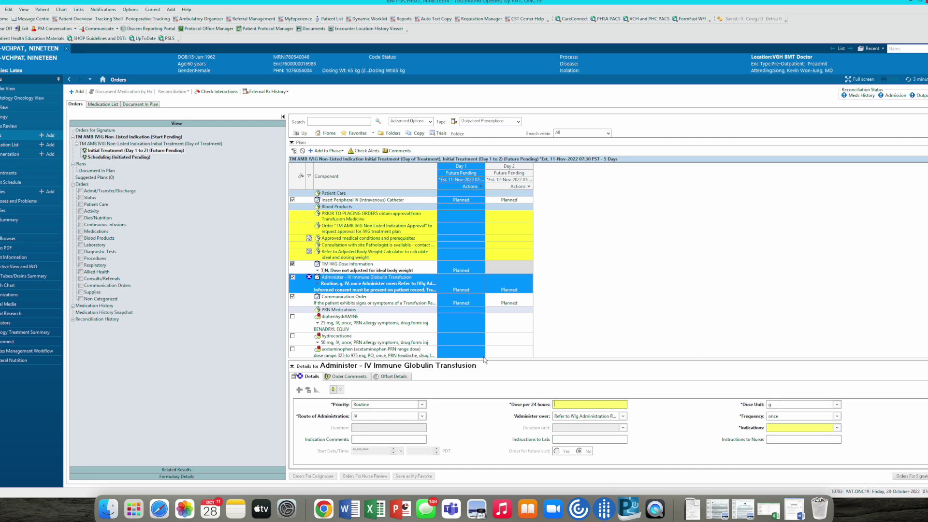
{"action": "left_click", "coordinate": [486, 358]}
{"action": "left_click_drag", "start_coordinate": [486, 358], "coordinate": [487, 314]}
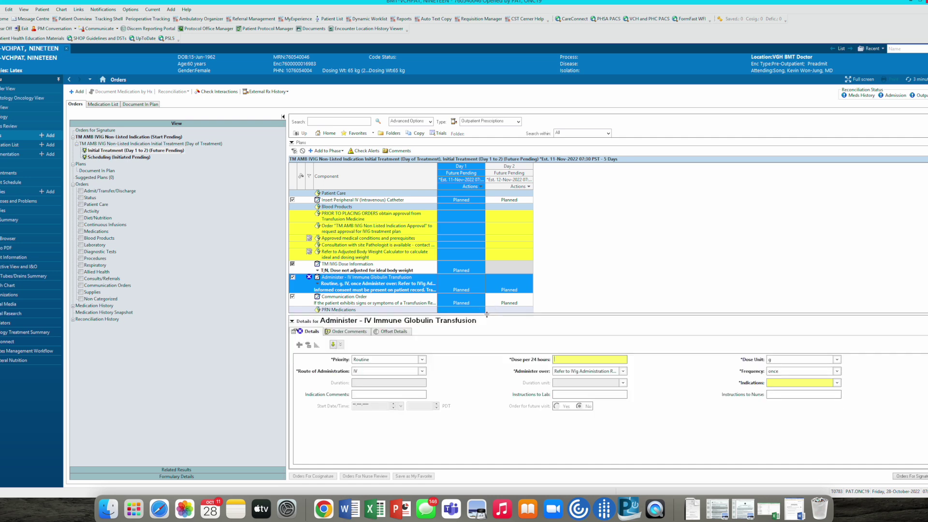
{"action": "type", "text": "20"}
{"action": "left_click", "coordinate": [622, 371]}
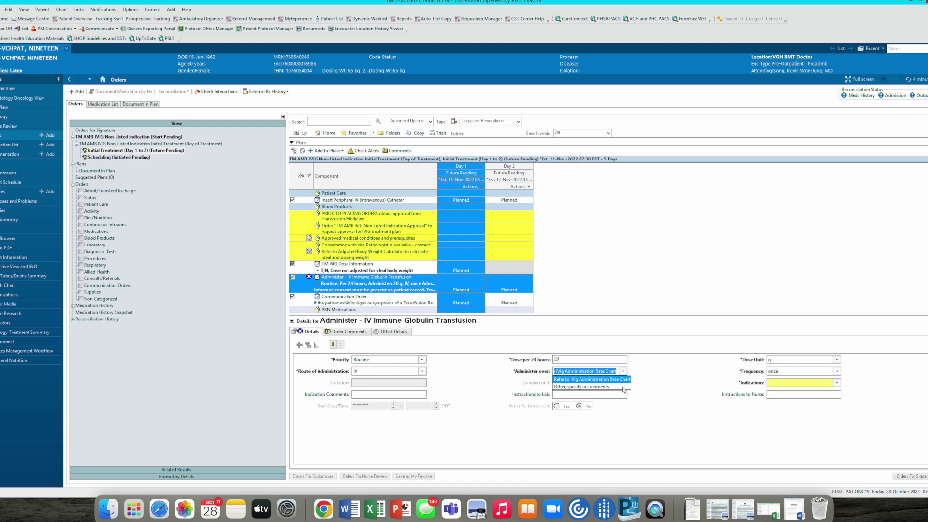
{"action": "left_click", "coordinate": [623, 389]}
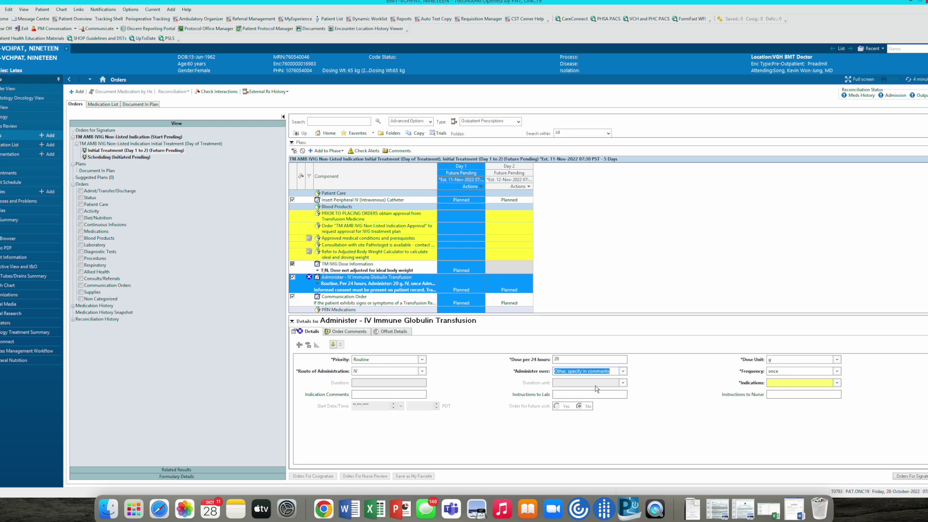
{"action": "left_click", "coordinate": [349, 331]}
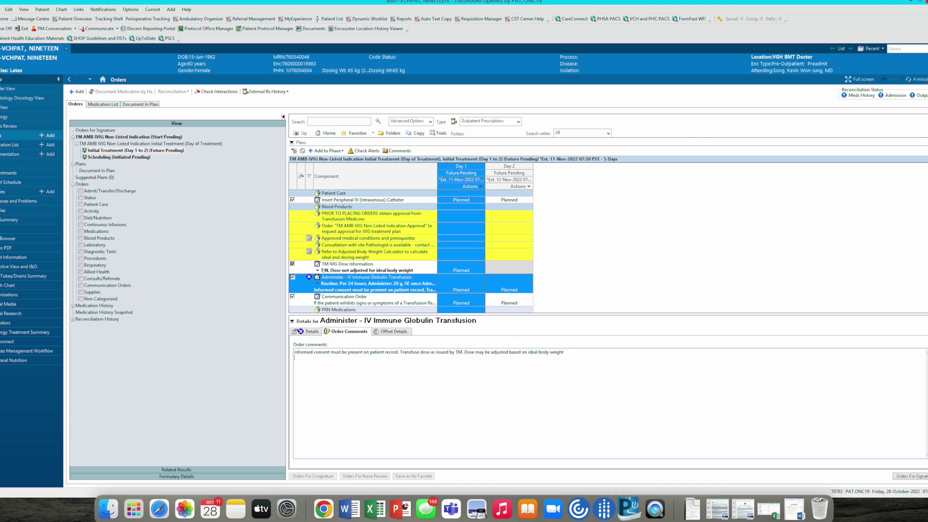
{"action": "type", "text": "infuse over 3 hrs asif tolerated by patient"}
{"action": "left_click", "coordinate": [309, 333]}
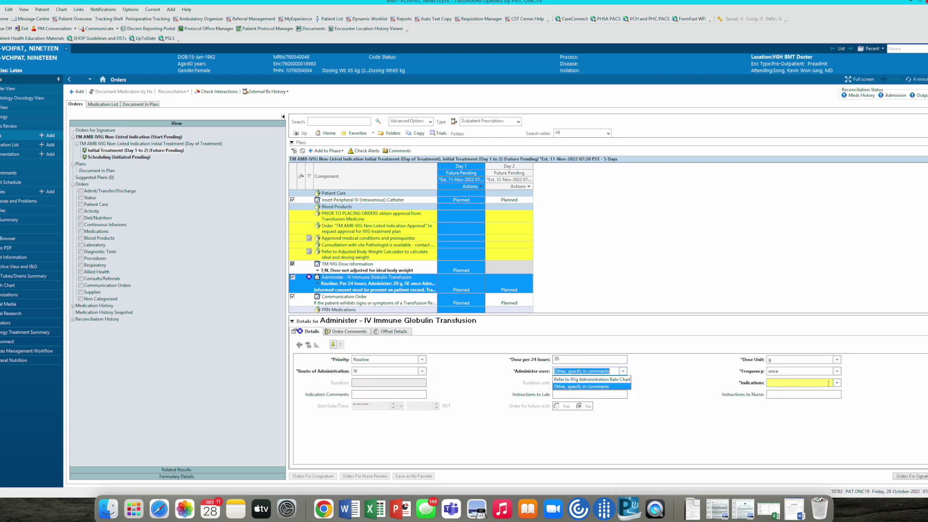
Set indication to Other with comment 'for autoimmune encephalitis' and lab note 'Gammagaurd only please'.
{"action": "left_click", "coordinate": [837, 383]}
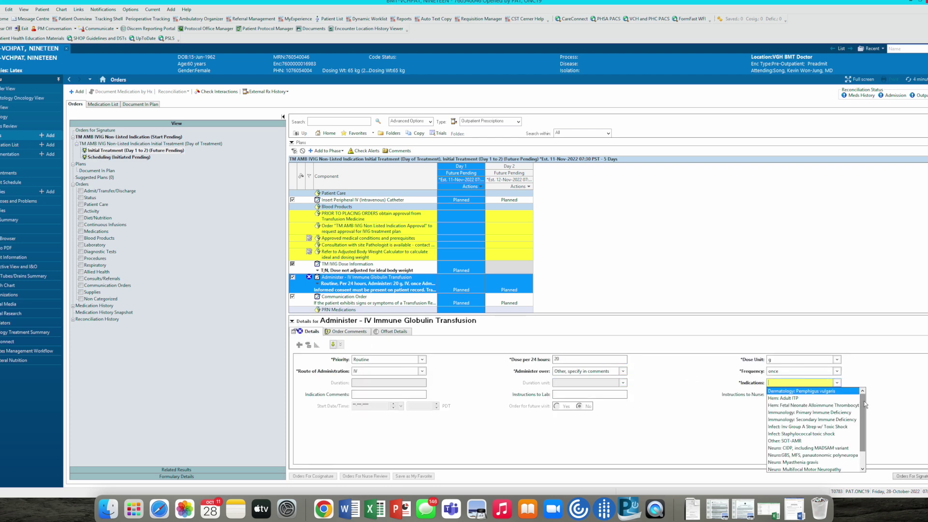
{"action": "left_click_drag", "start_coordinate": [865, 405], "coordinate": [862, 431]}
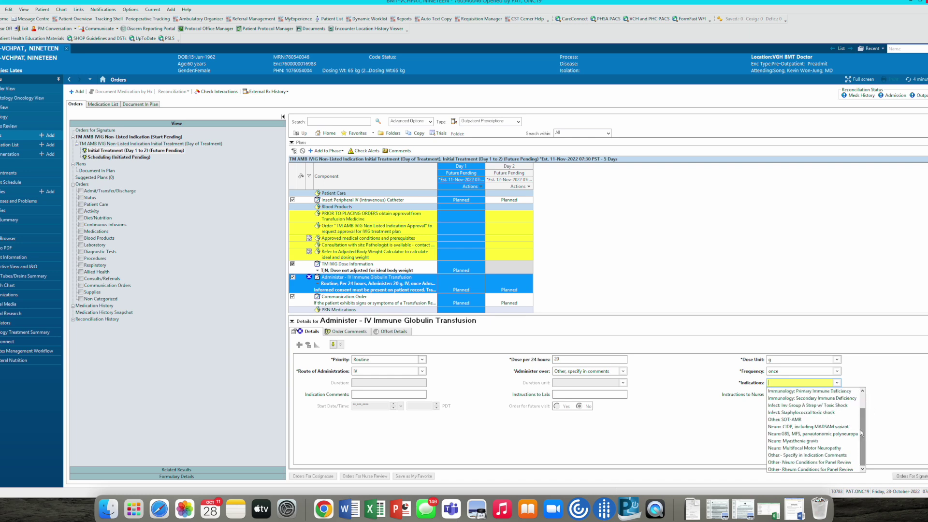
{"action": "left_click", "coordinate": [804, 456]}
{"action": "left_click", "coordinate": [360, 394]}
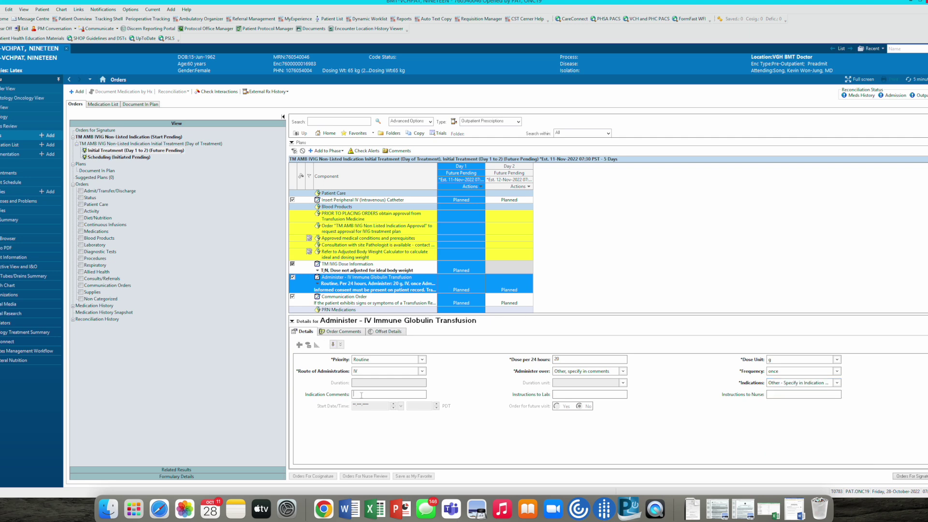
{"action": "type", "text": "for autoimmune encephalitis"}
{"action": "type", "text": "magaurd only please"}
{"action": "left_click", "coordinate": [791, 394]}
Add PRN diphenhydrAMINE, acetaminophen and ibuprofen plus the diphenhydrAMINE premedication to the plan.
{"action": "left_click", "coordinate": [292, 322]}
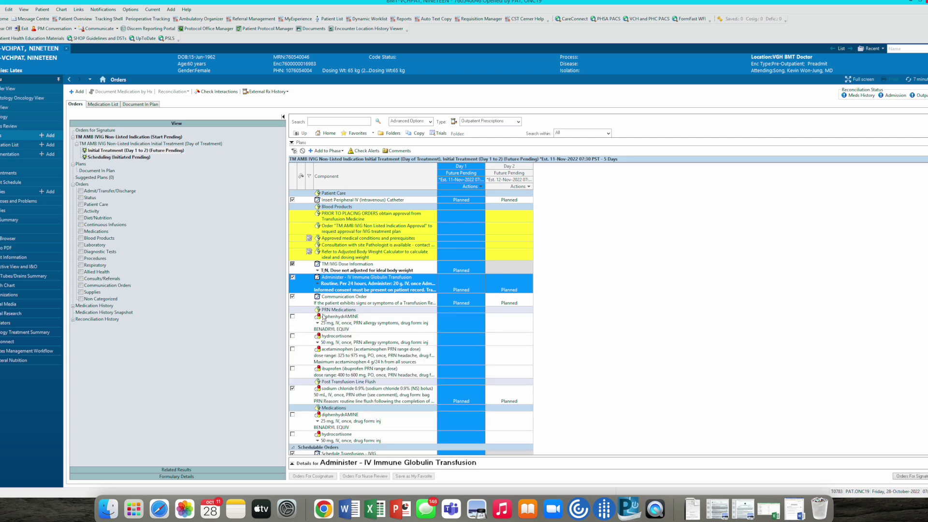
{"action": "left_click", "coordinate": [292, 317]}
{"action": "left_click", "coordinate": [292, 349]}
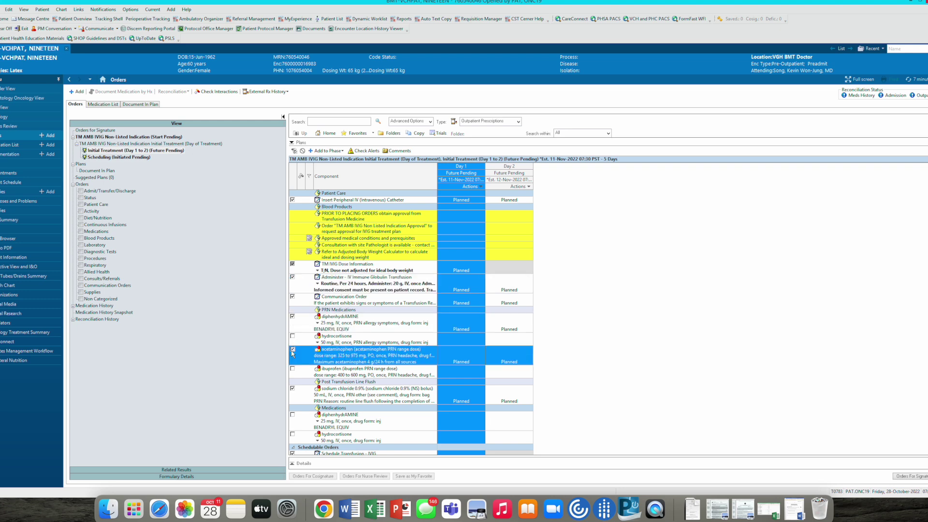
{"action": "left_click", "coordinate": [292, 369]}
{"action": "scroll", "coordinate": [378, 377], "scroll_direction": "down", "scroll_amount": 2}
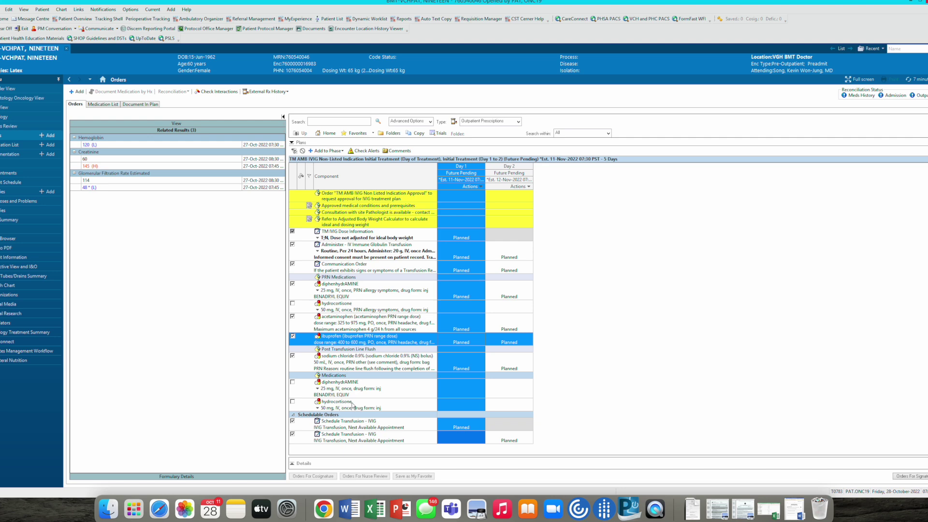
{"action": "left_click", "coordinate": [292, 383]}
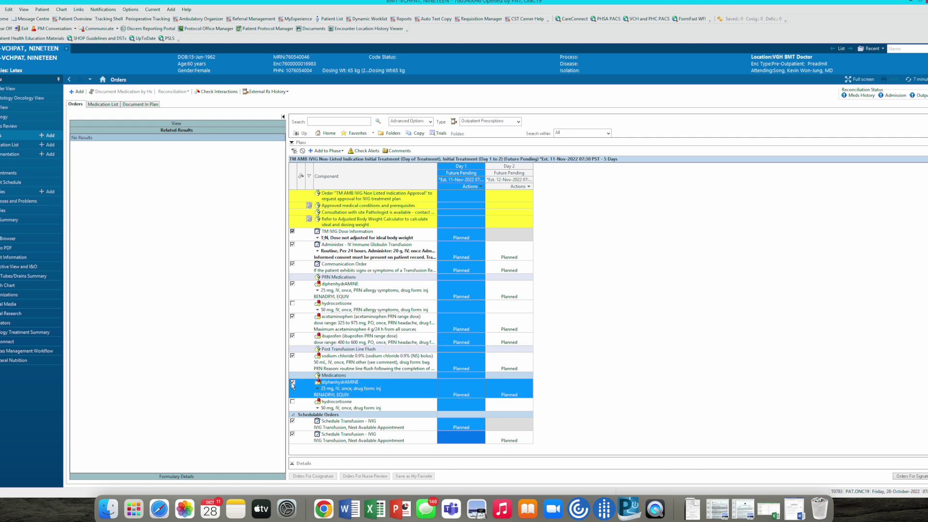
Plan the TM IVIG Dose Information order on Day 2 as well.
{"action": "left_click", "coordinate": [529, 238]}
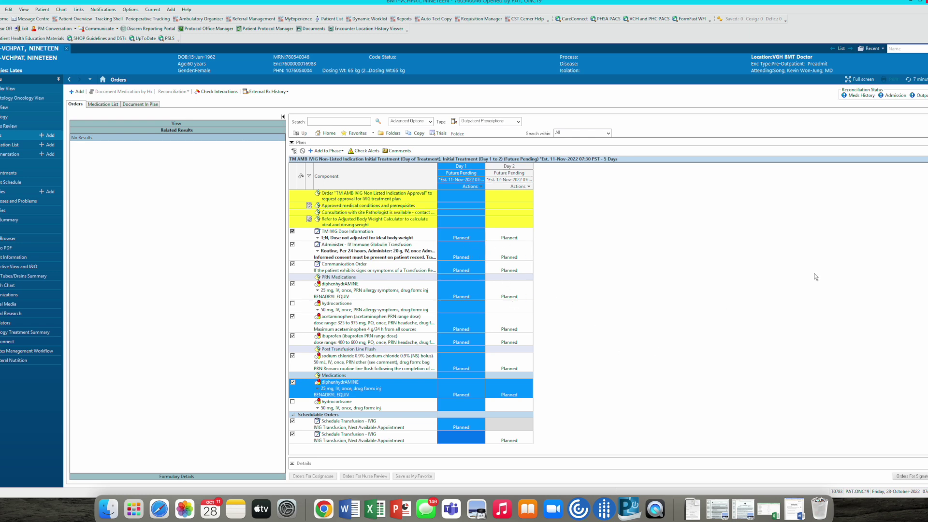
{"action": "scroll", "coordinate": [923, 203], "scroll_direction": "up", "scroll_amount": 2}
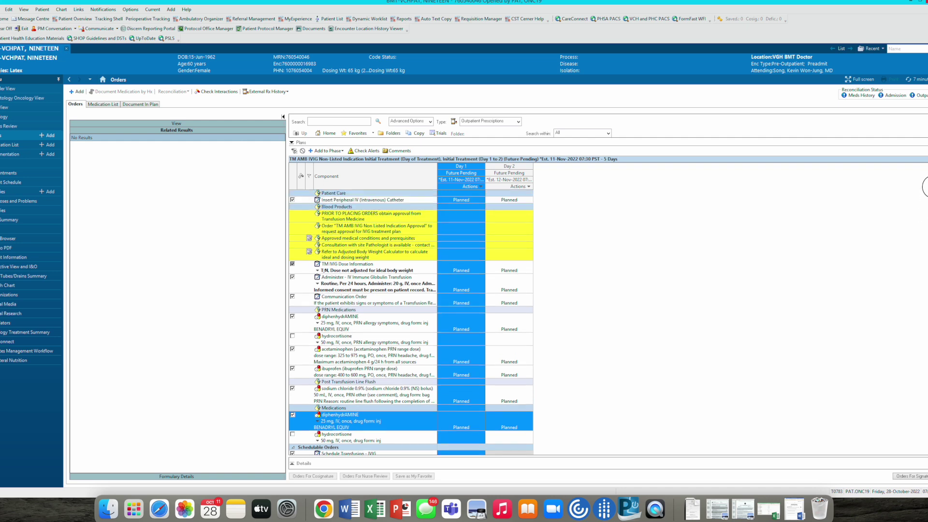
{"action": "scroll", "coordinate": [482, 257], "scroll_direction": "down", "scroll_amount": 2}
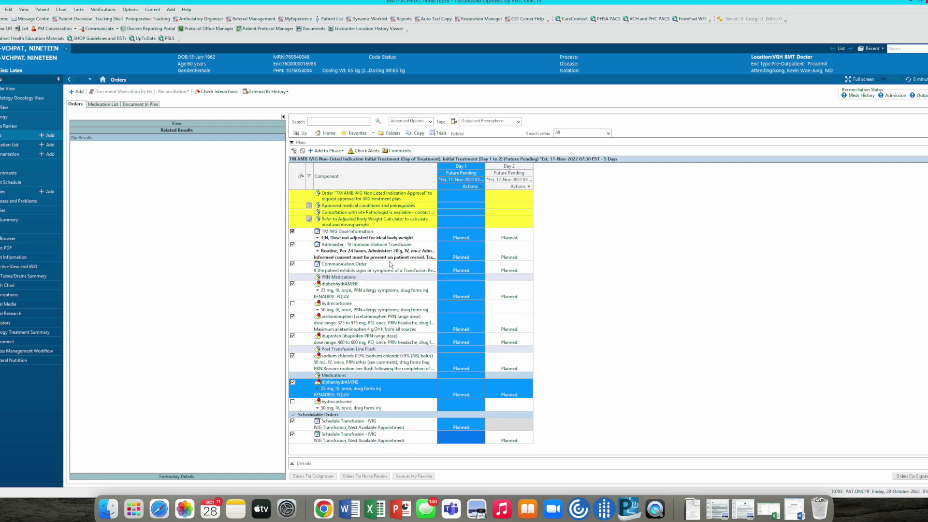
Add a Communication Order on Days 1 and 2 with a special instruction to call a phone number if issues arise.
{"action": "left_click", "coordinate": [319, 152]}
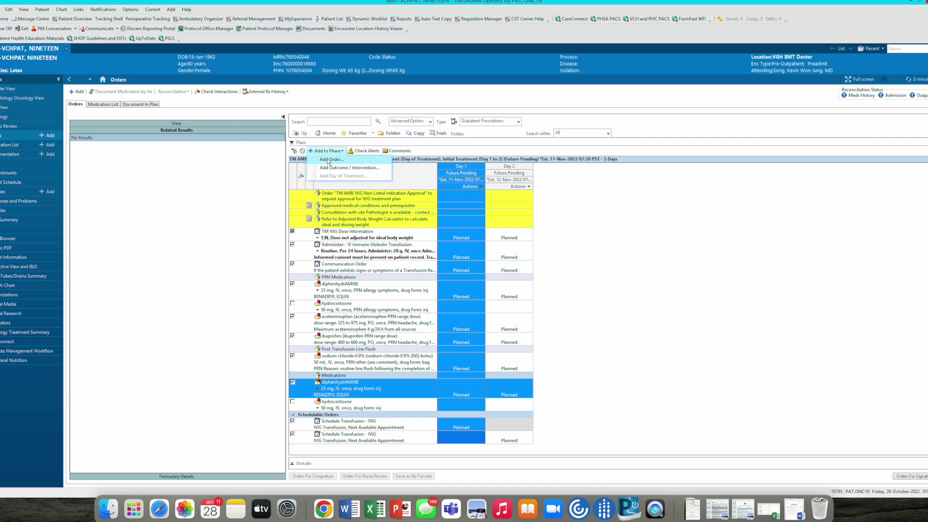
{"action": "left_click", "coordinate": [328, 159]}
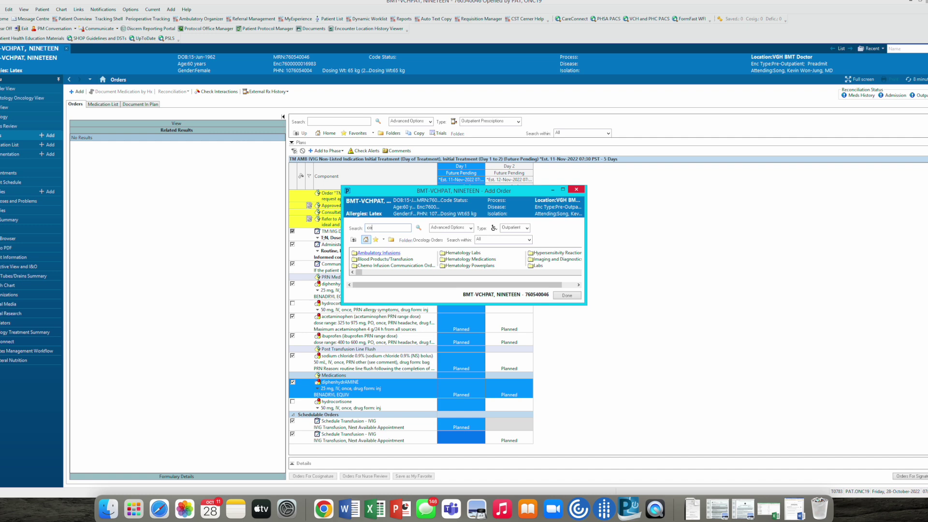
{"action": "type", "text": "commu"}
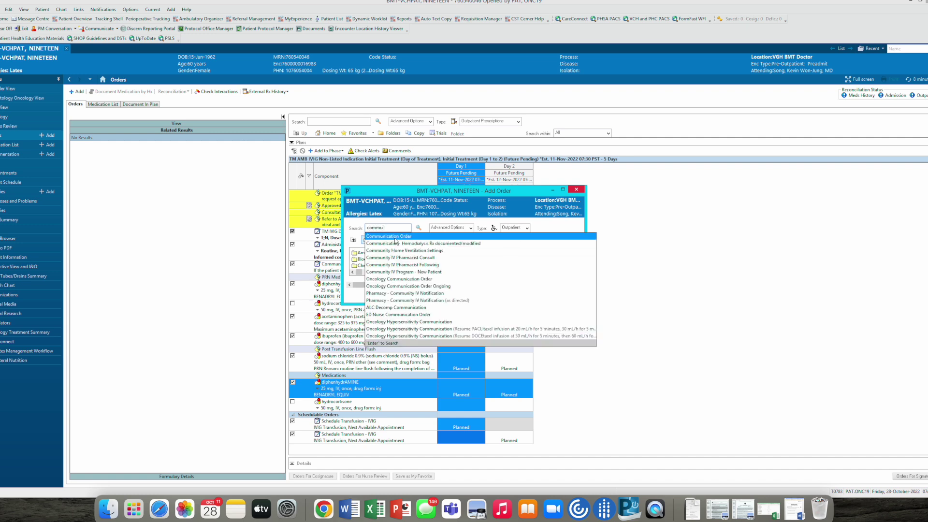
{"action": "left_click", "coordinate": [396, 236]}
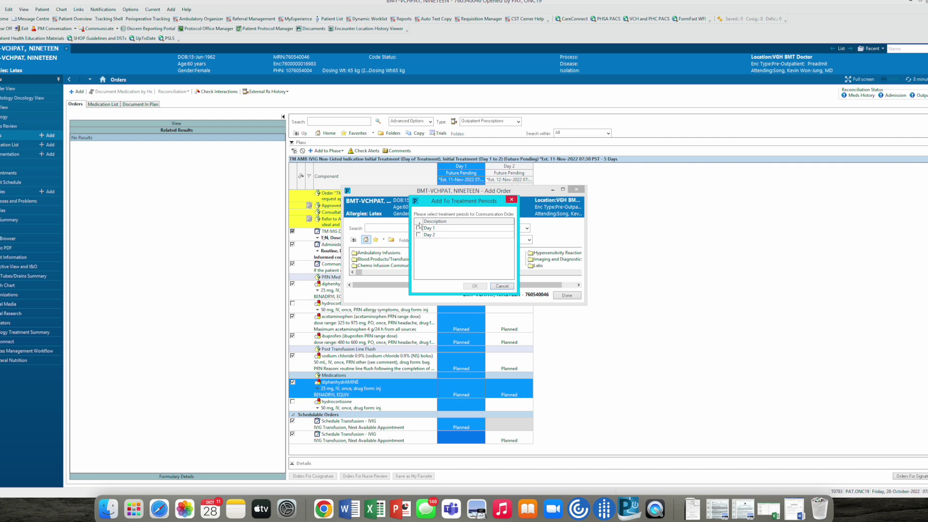
{"action": "left_click", "coordinate": [419, 225]}
{"action": "left_click", "coordinate": [475, 286]}
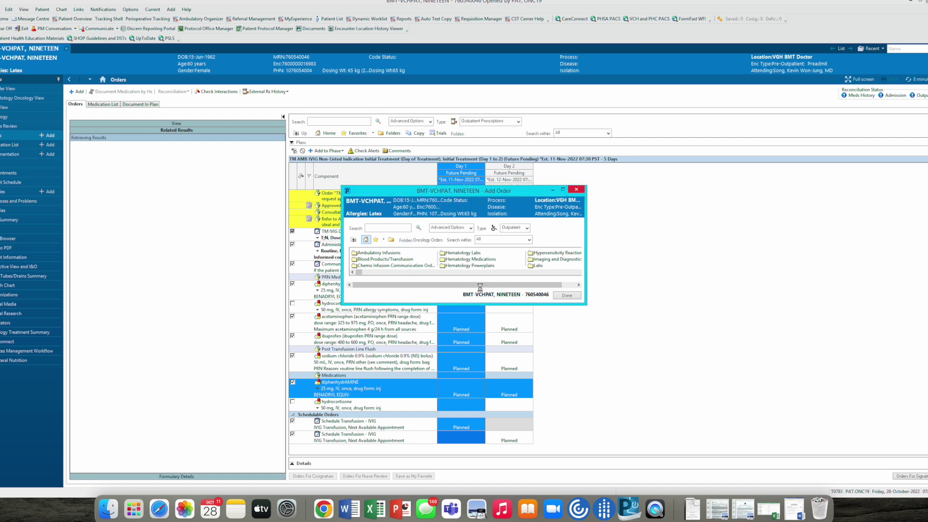
{"action": "left_click", "coordinate": [566, 296]}
{"action": "left_click", "coordinate": [575, 362]}
{"action": "type", "text": "please calll"}
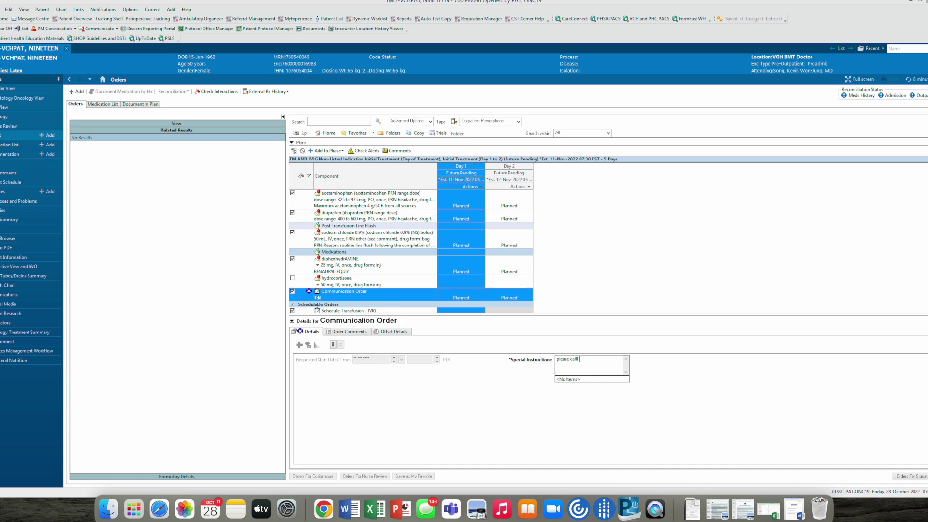
{"action": "type", "text": " 604 555 12234 if issues"}
Review the initial treatment orders awaiting signature, including the Communication Order, and sign them.
{"action": "left_click", "coordinate": [911, 475]}
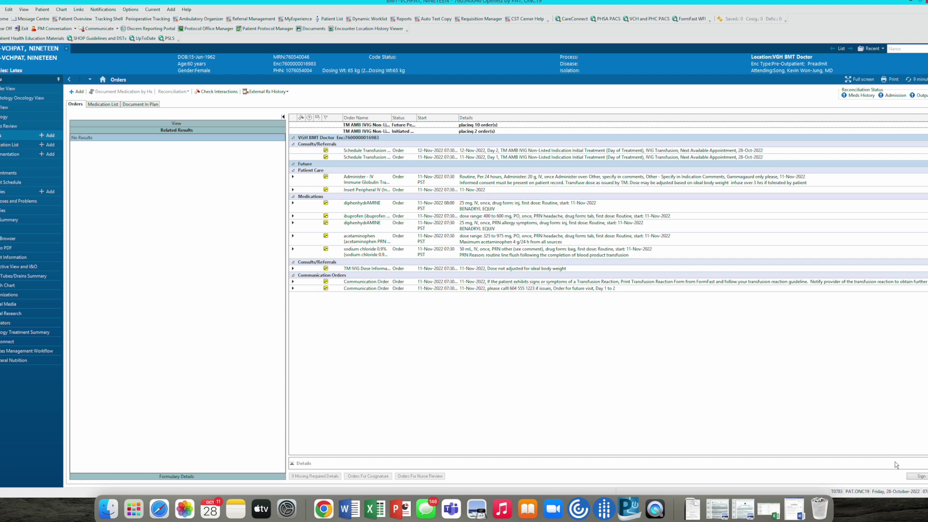
{"action": "left_click", "coordinate": [916, 475]}
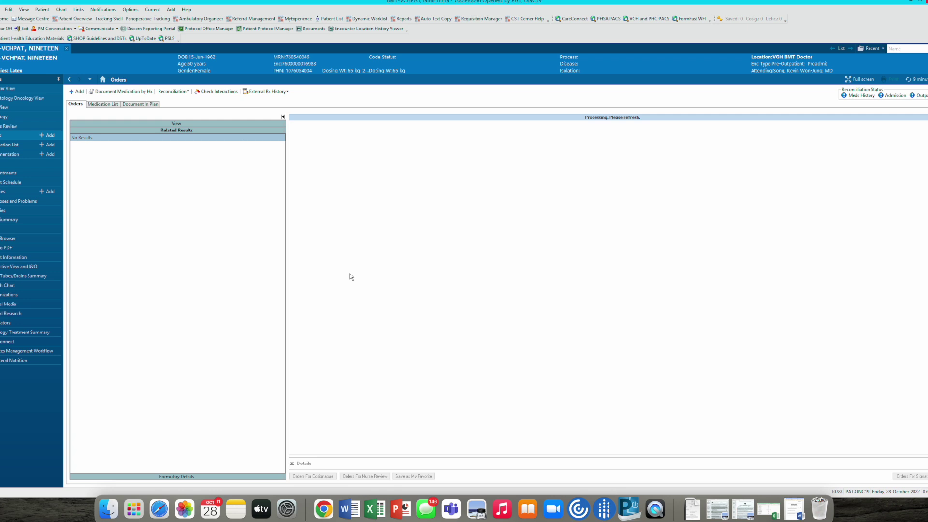
Refresh the orders and select 'TM AMB IVIG Non-Listed Indication (Started)' to list its phases.
{"action": "left_click", "coordinate": [177, 124]}
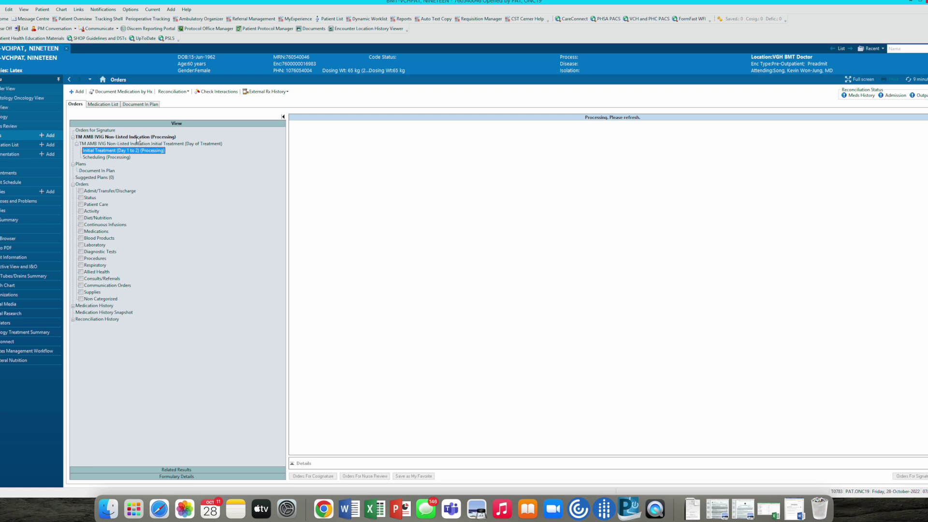
{"action": "left_click", "coordinate": [921, 81]}
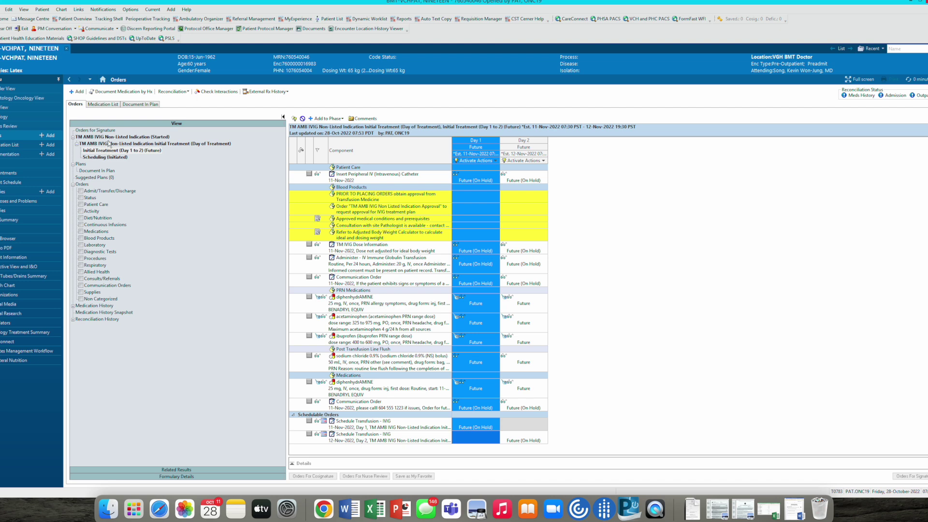
{"action": "left_click", "coordinate": [134, 138]}
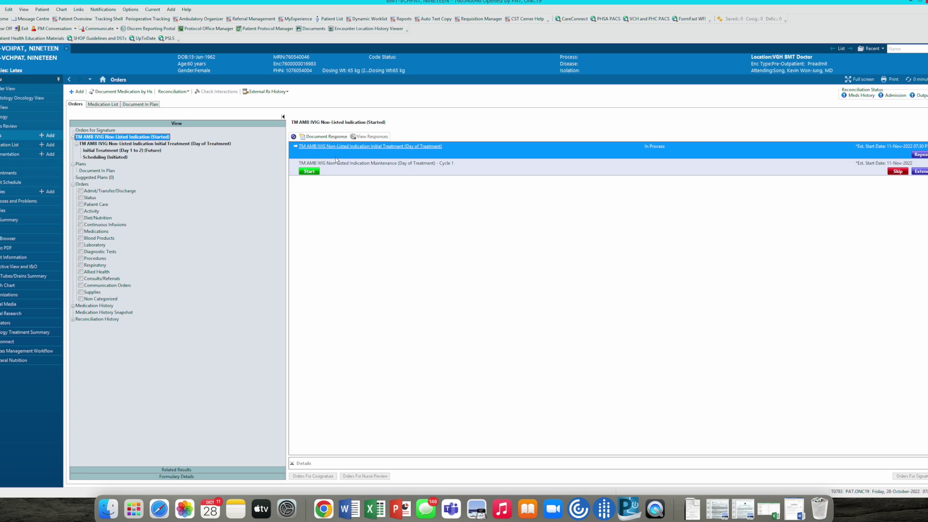
Start maintenance Cycle 1 with an estimated start date of 09-Dec-2022.
{"action": "left_click", "coordinate": [310, 172]}
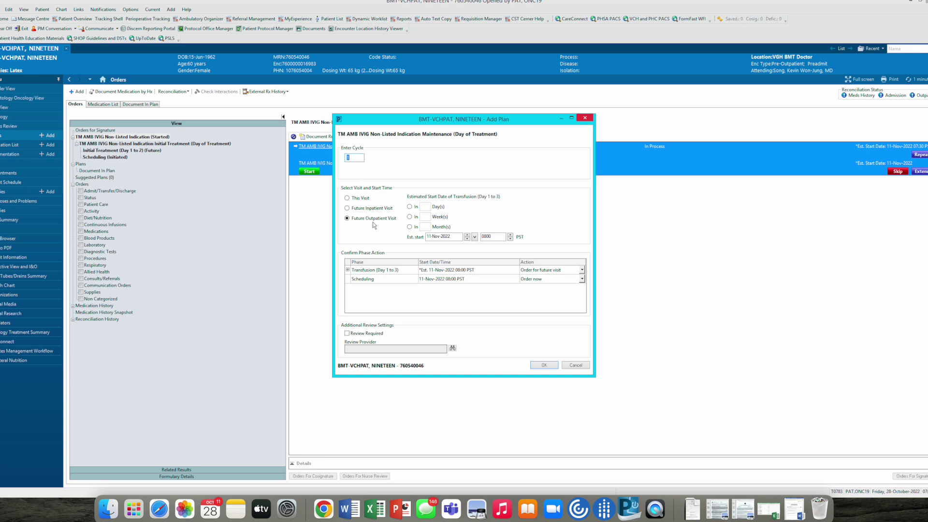
{"action": "left_click", "coordinate": [475, 236]}
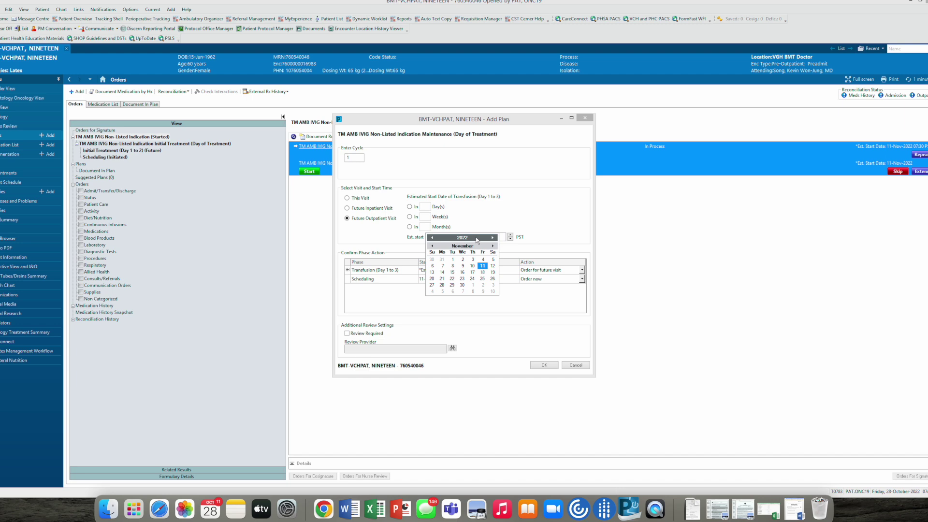
{"action": "left_click", "coordinate": [493, 246]}
{"action": "left_click", "coordinate": [483, 266]}
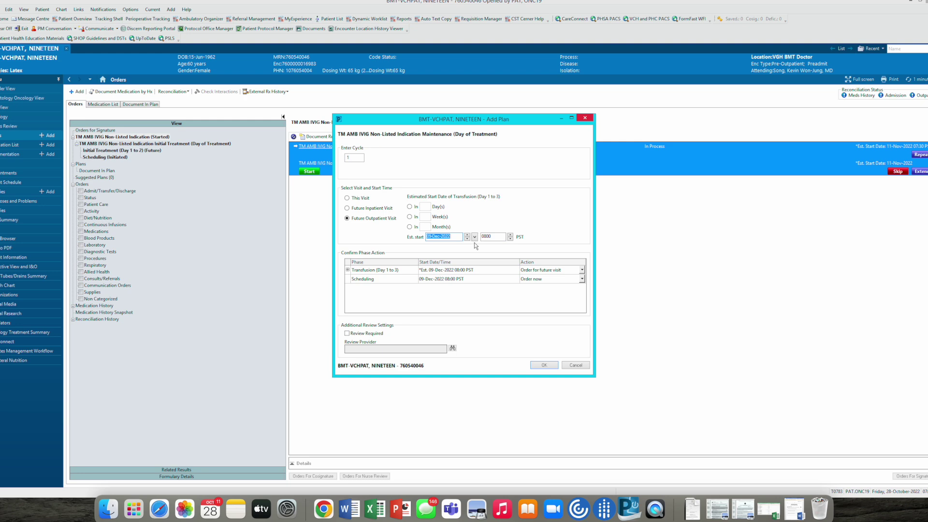
Set Transfusion Day 2 and Day 3 to 'Do not order', keeping only Day 1, and confirm.
{"action": "left_click", "coordinate": [348, 270]}
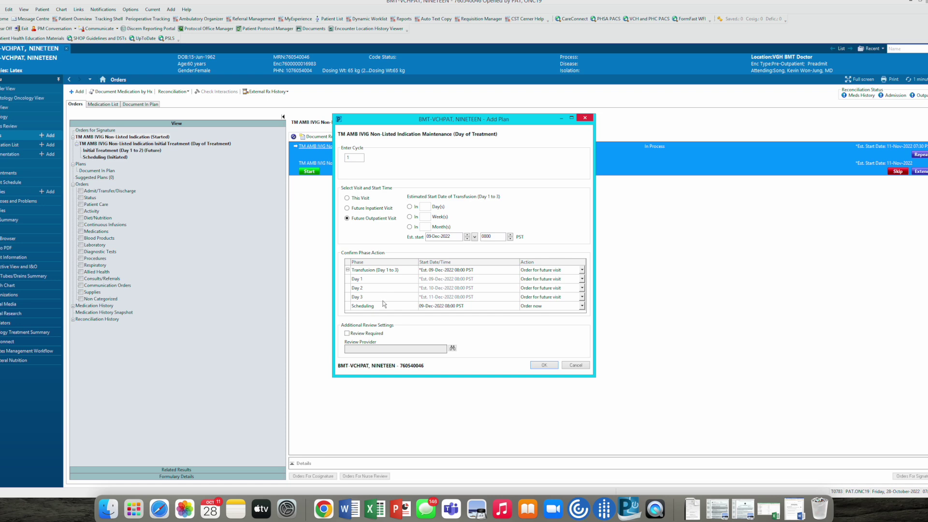
{"action": "left_click", "coordinate": [582, 297]}
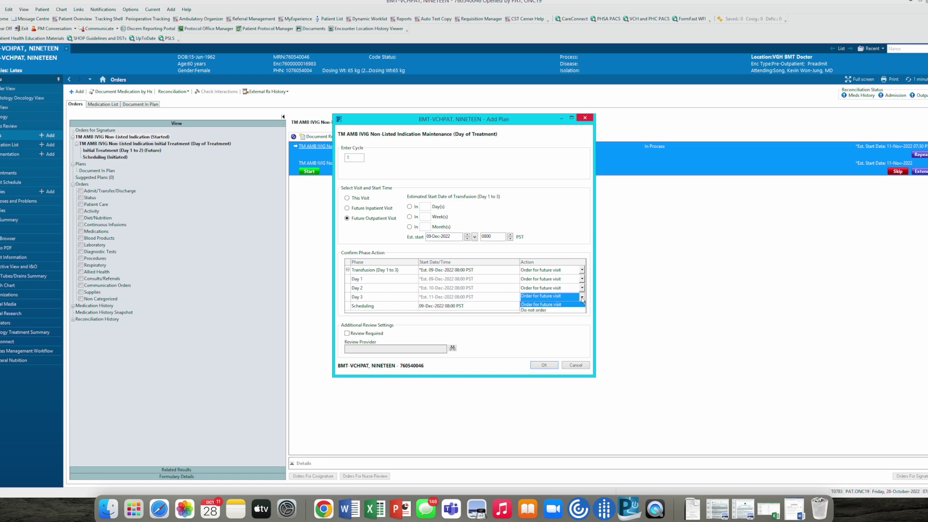
{"action": "left_click", "coordinate": [546, 309]}
{"action": "left_click", "coordinate": [581, 288]}
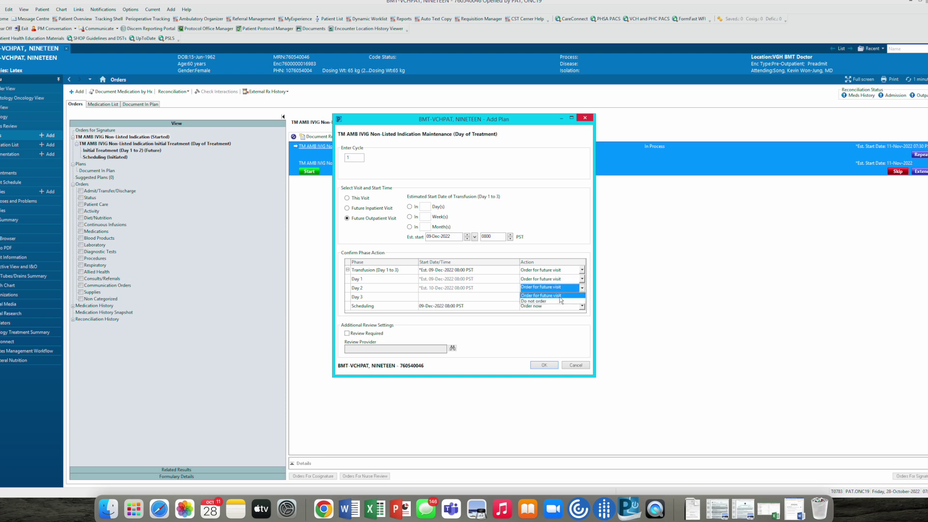
{"action": "left_click", "coordinate": [556, 300]}
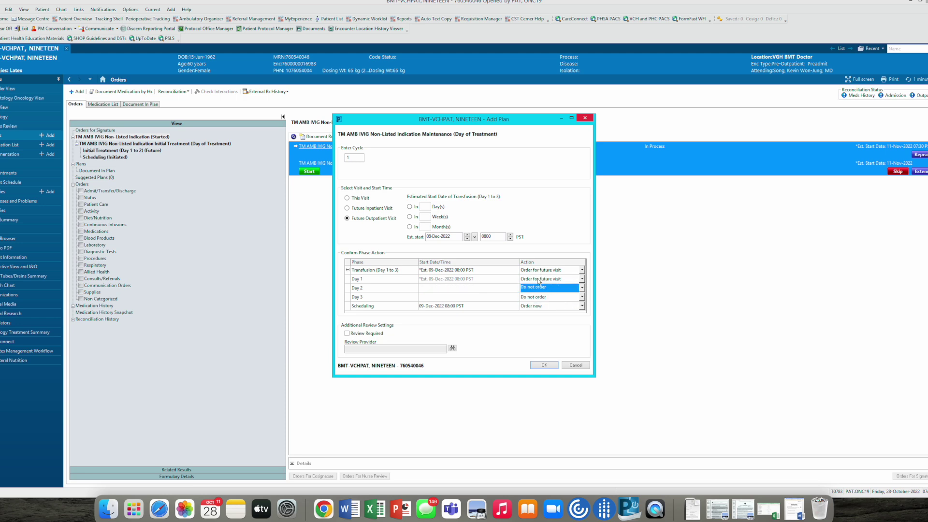
{"action": "left_click", "coordinate": [544, 366]}
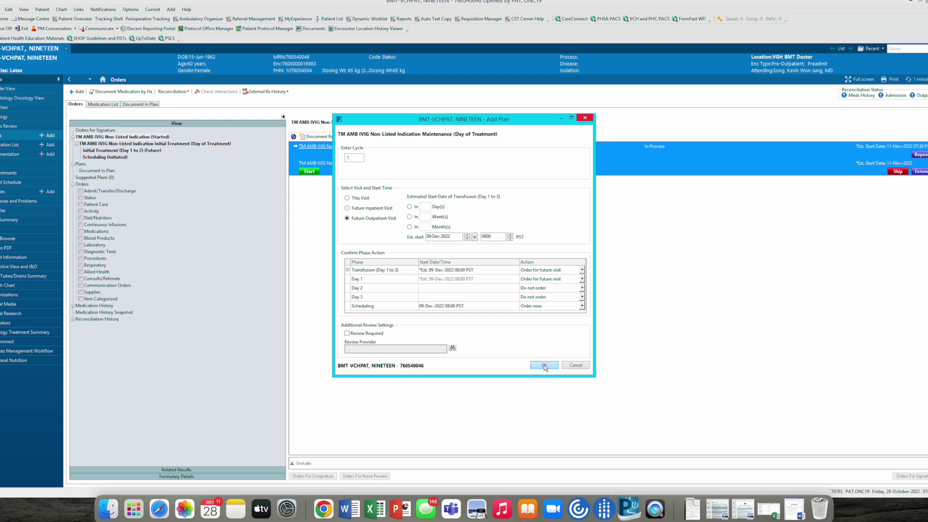
Note the adjusted body weight calculator, enter daily dose 20, and set indication Other with comment 'auto imm enceph'.
{"action": "left_click", "coordinate": [371, 239]}
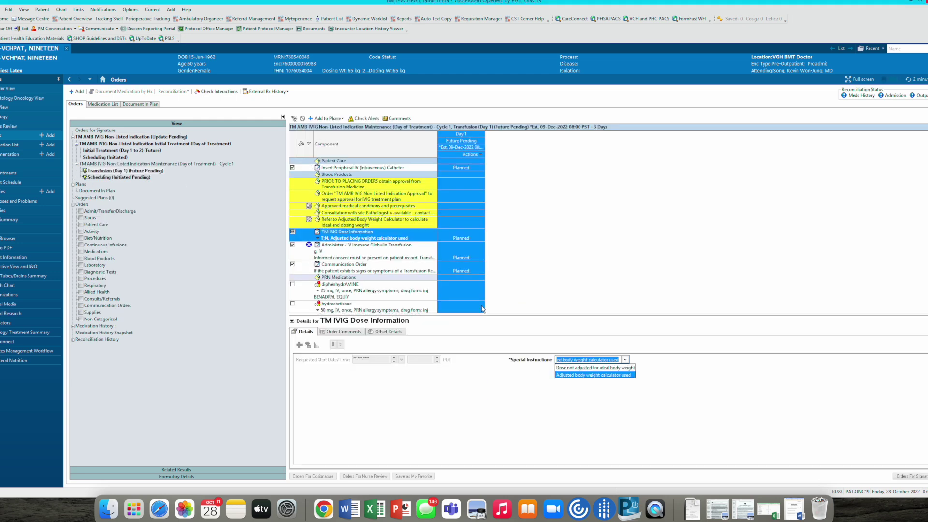
{"action": "left_click", "coordinate": [571, 375]}
{"action": "left_click", "coordinate": [397, 257]}
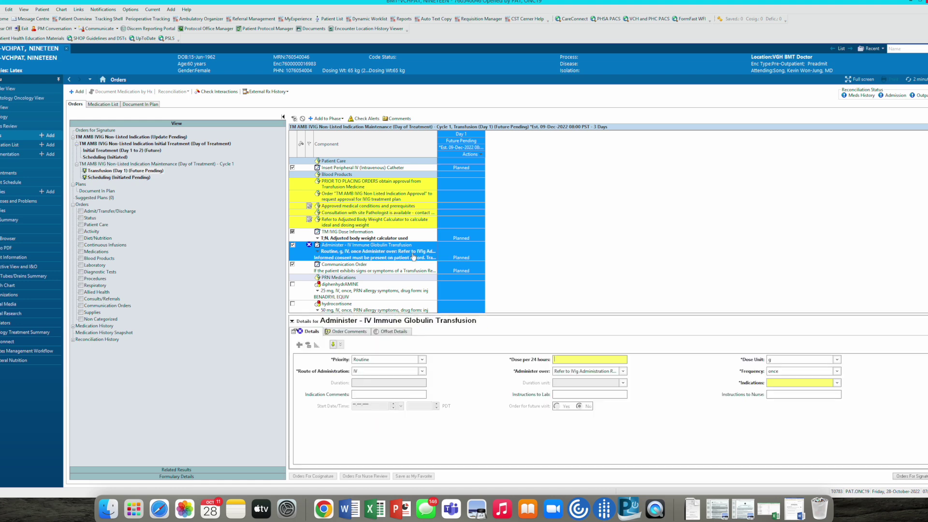
{"action": "left_click", "coordinate": [563, 360]}
{"action": "type", "text": "20"}
{"action": "left_click", "coordinate": [837, 382]}
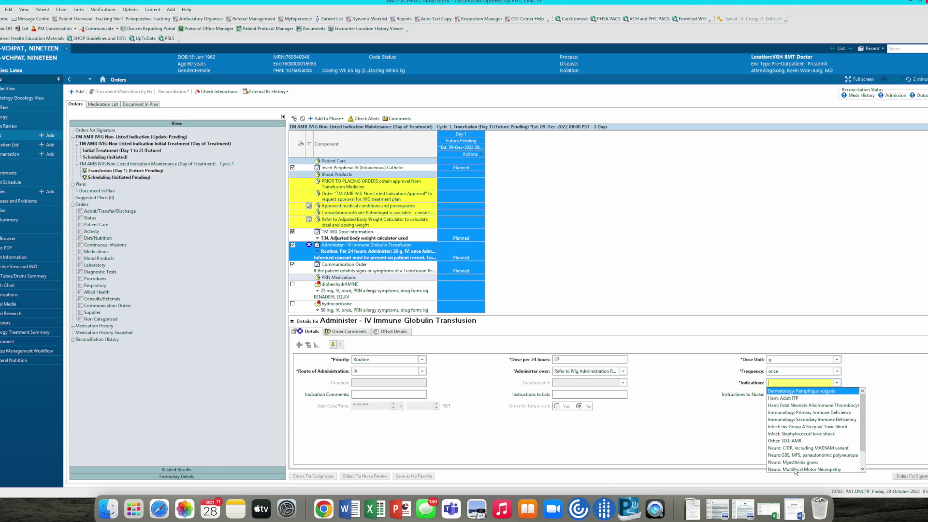
{"action": "left_click", "coordinate": [860, 463]}
{"action": "left_click", "coordinate": [821, 455]}
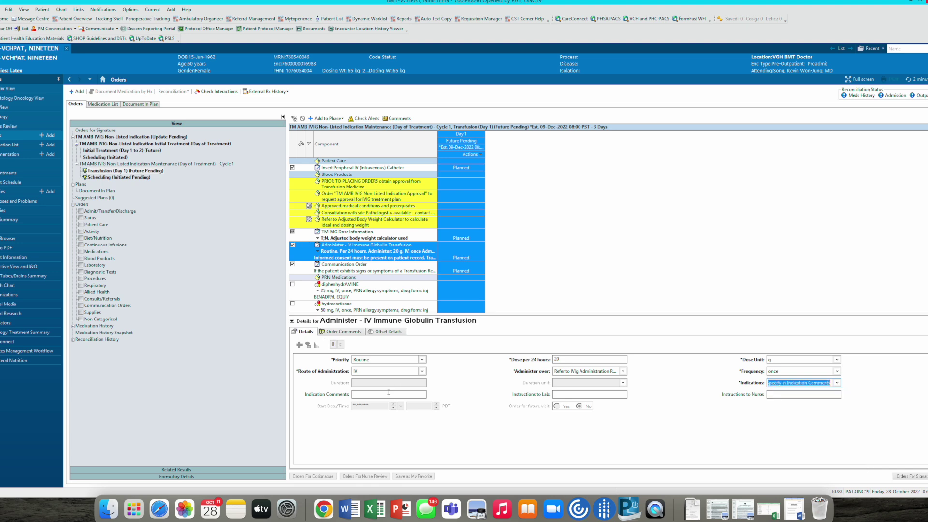
{"action": "left_click", "coordinate": [386, 395]}
{"action": "type", "text": "auto imm"}
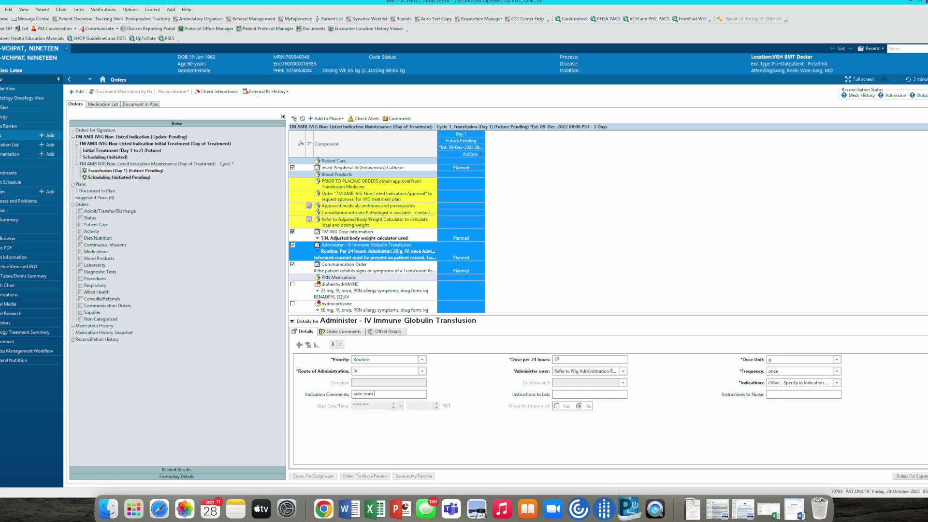
{"action": "type", "text": " enceph"}
Add PRN diphenhydrAMINE, hydrocortisone, acetaminophen and ibuprofen orders, then review and sign Cycle 1.
{"action": "left_click", "coordinate": [292, 322]}
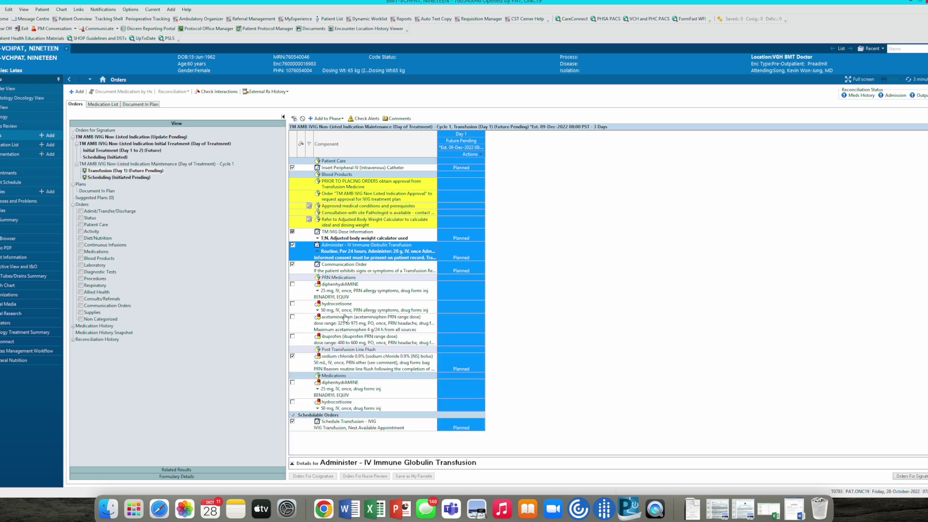
{"action": "left_click", "coordinate": [293, 285]}
{"action": "left_click", "coordinate": [292, 304]}
{"action": "left_click", "coordinate": [291, 317]}
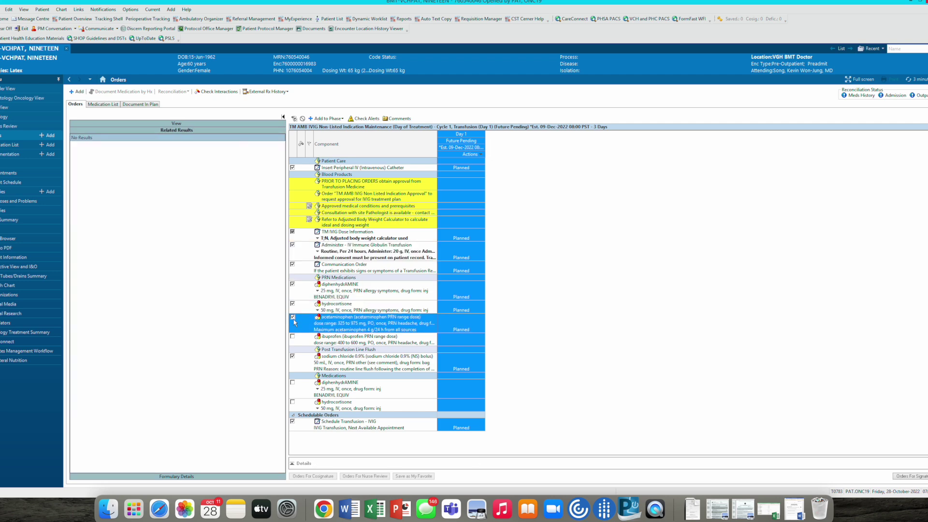
{"action": "left_click", "coordinate": [292, 337]}
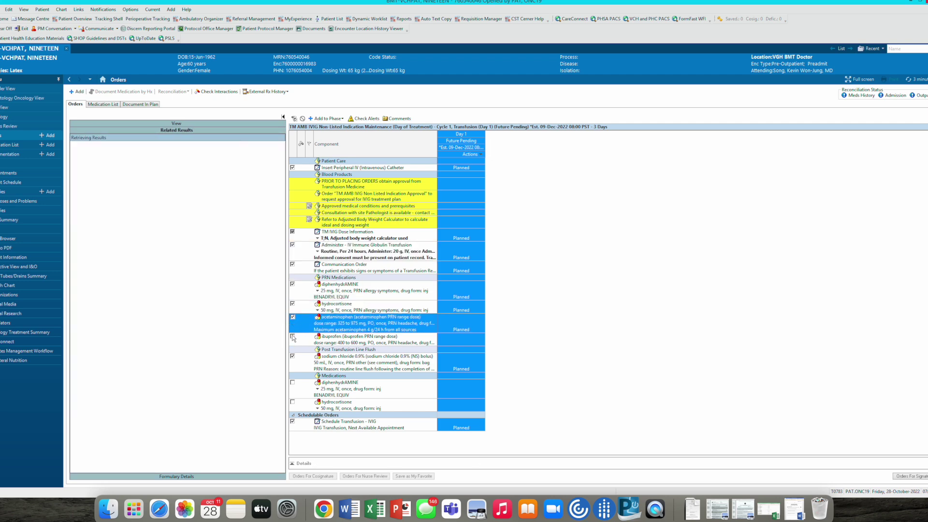
{"action": "left_click", "coordinate": [921, 477]}
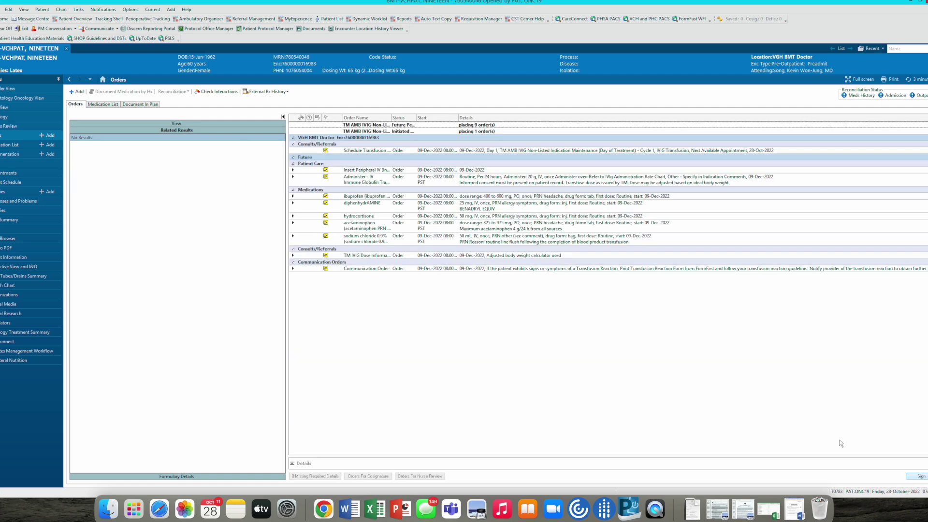
{"action": "left_click", "coordinate": [919, 476]}
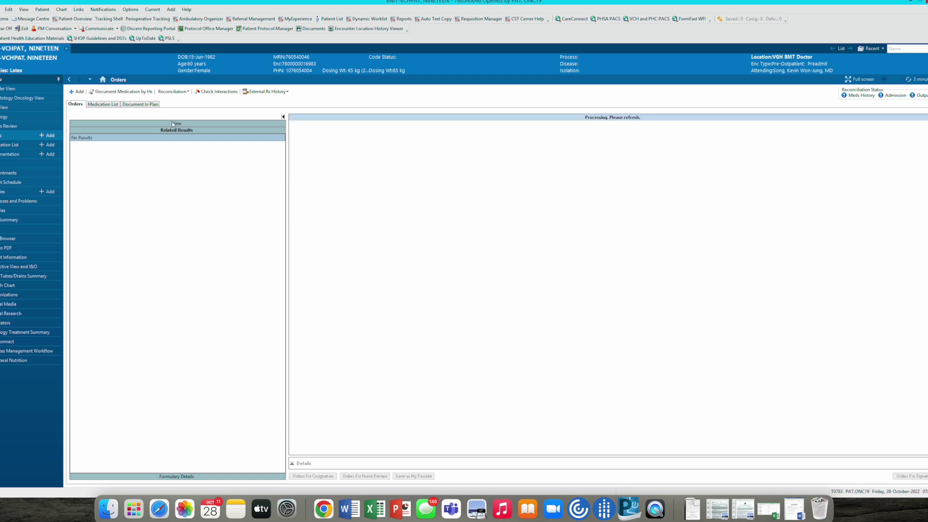
Refresh the orders and show the IVIG plan's phases, with Initial Treatment and Cycle 1 In Process.
{"action": "left_click", "coordinate": [172, 123]}
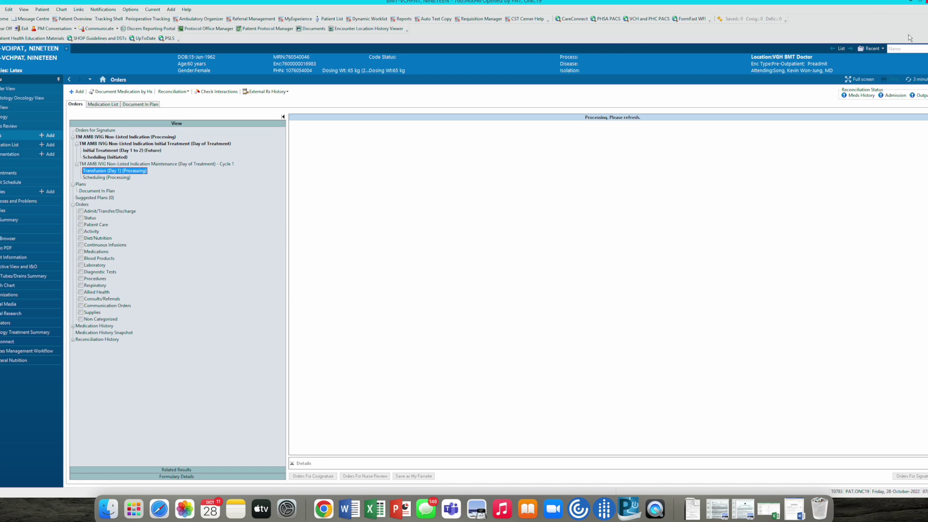
{"action": "left_click", "coordinate": [920, 80]}
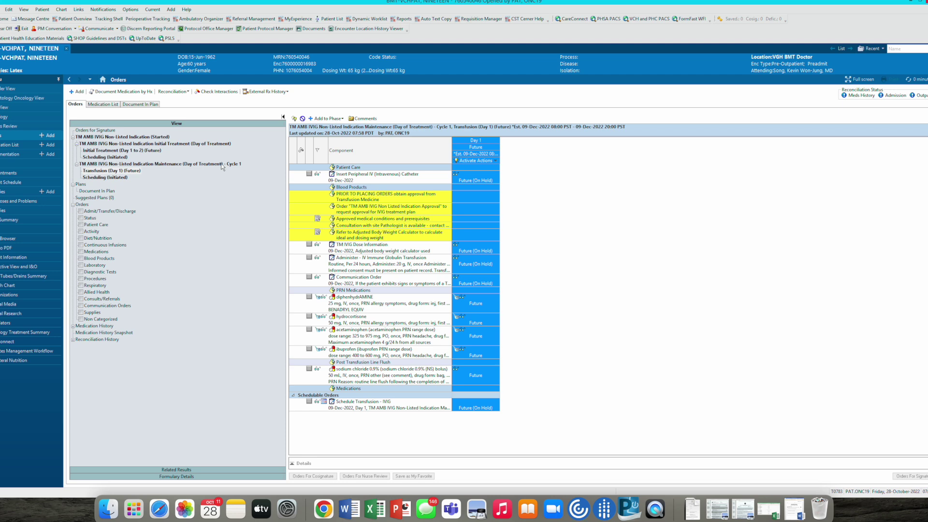
{"action": "left_click", "coordinate": [138, 138]}
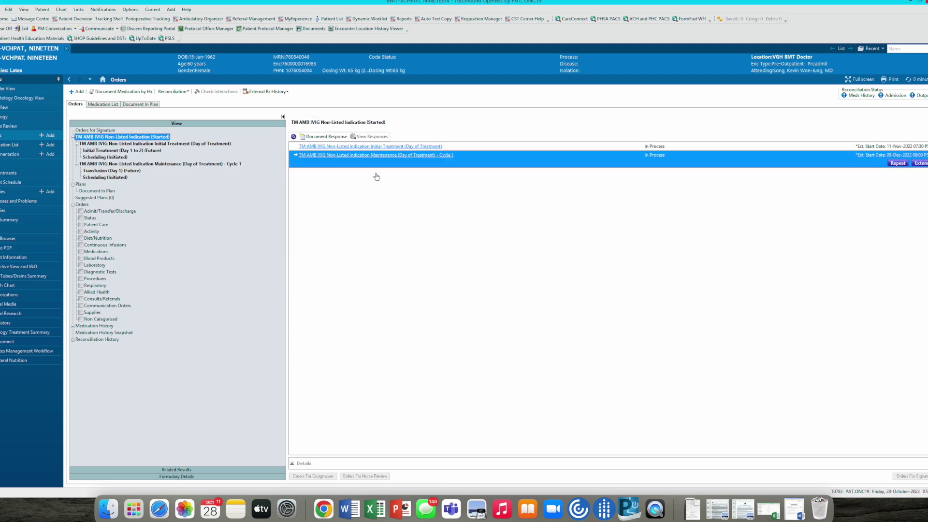
{"action": "left_click", "coordinate": [435, 207]}
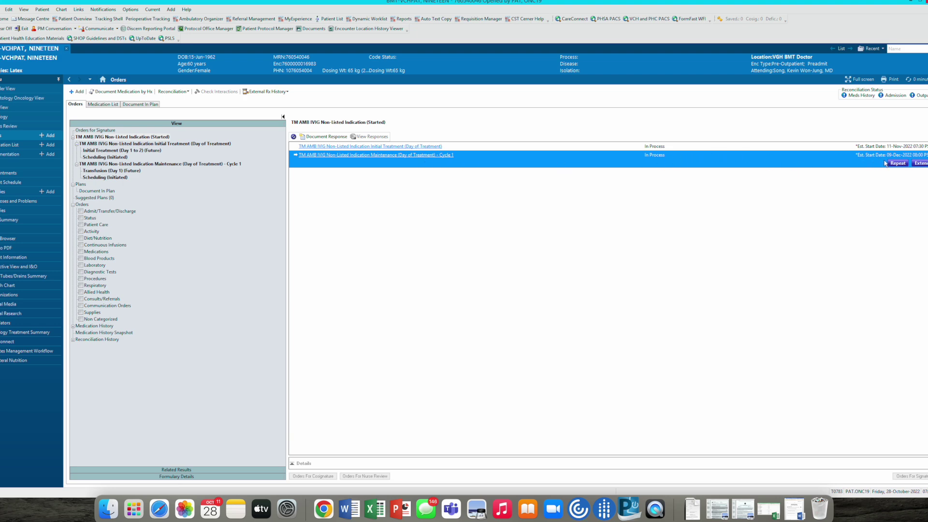
Extend the maintenance treatment by 3 occurrences to add Cycles 2, 3 and 4.
{"action": "left_click", "coordinate": [920, 163]}
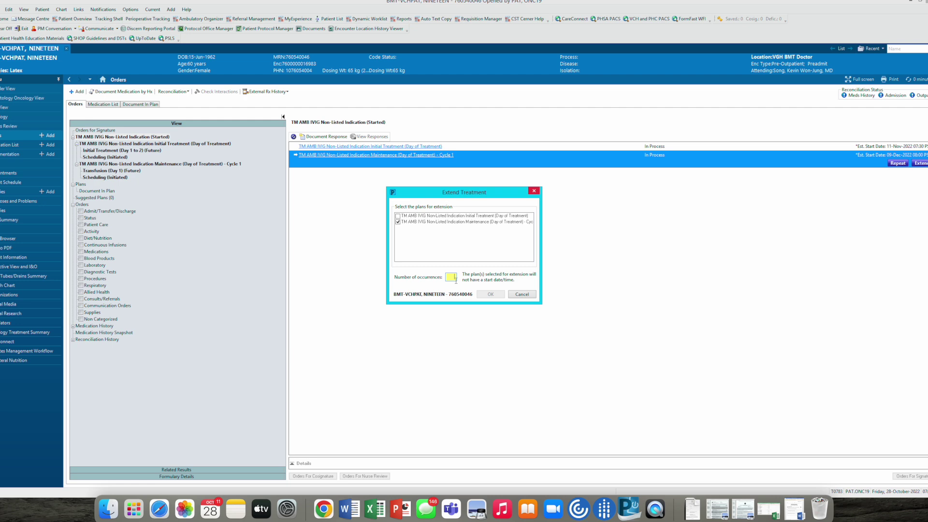
{"action": "left_click", "coordinate": [456, 279]}
{"action": "type", "text": "3"}
{"action": "left_click", "coordinate": [500, 295]}
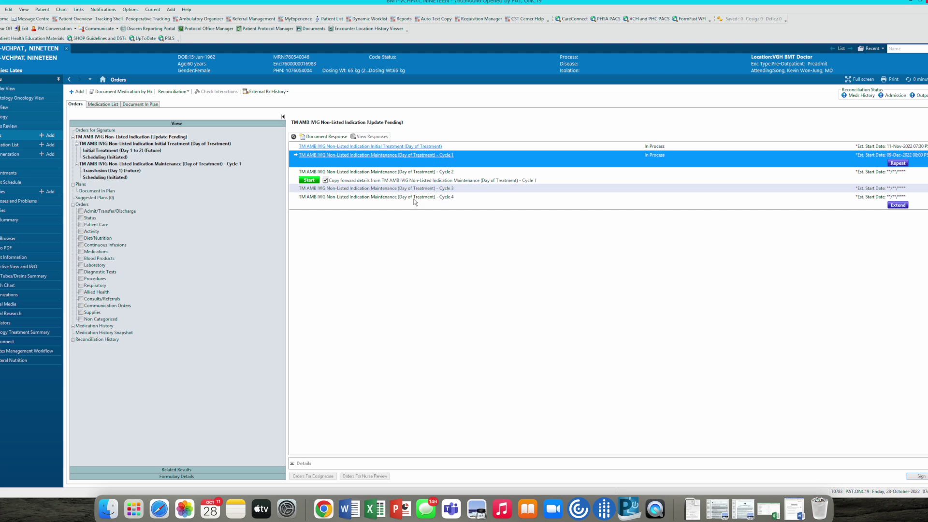
Start maintenance Cycle 2 with estimated start 22-Dec-2022, then review and sign its Day 1 orders.
{"action": "left_click", "coordinate": [313, 180]}
{"action": "left_click", "coordinate": [313, 180]}
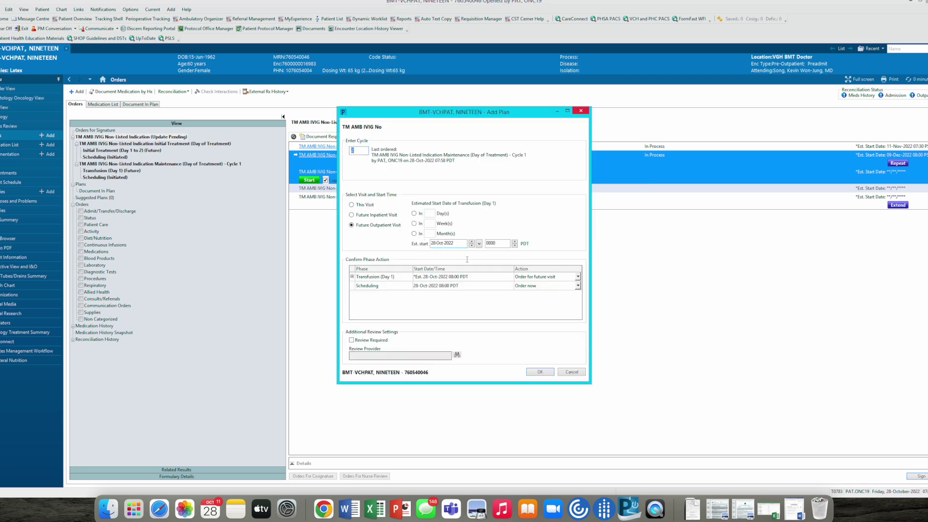
{"action": "left_click", "coordinate": [479, 244]}
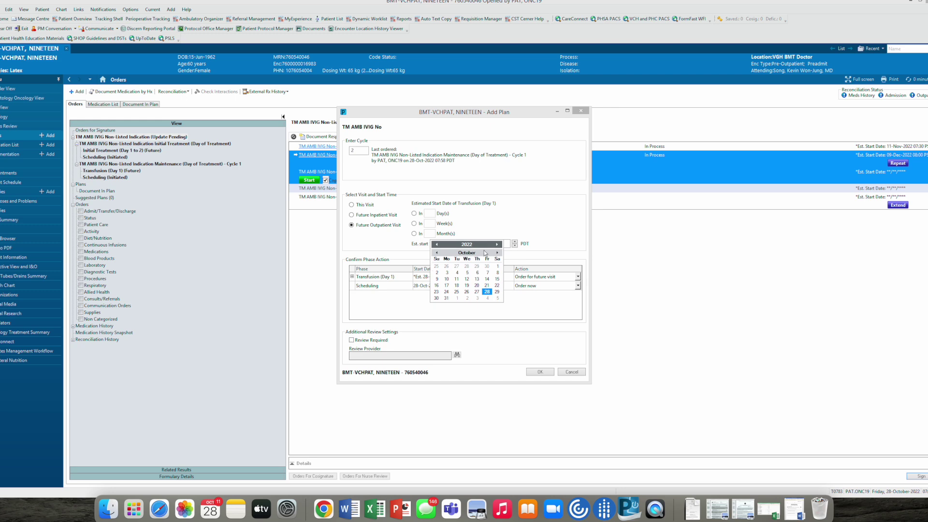
{"action": "left_click", "coordinate": [496, 252]}
{"action": "left_click", "coordinate": [497, 252]}
{"action": "left_click", "coordinate": [477, 286]}
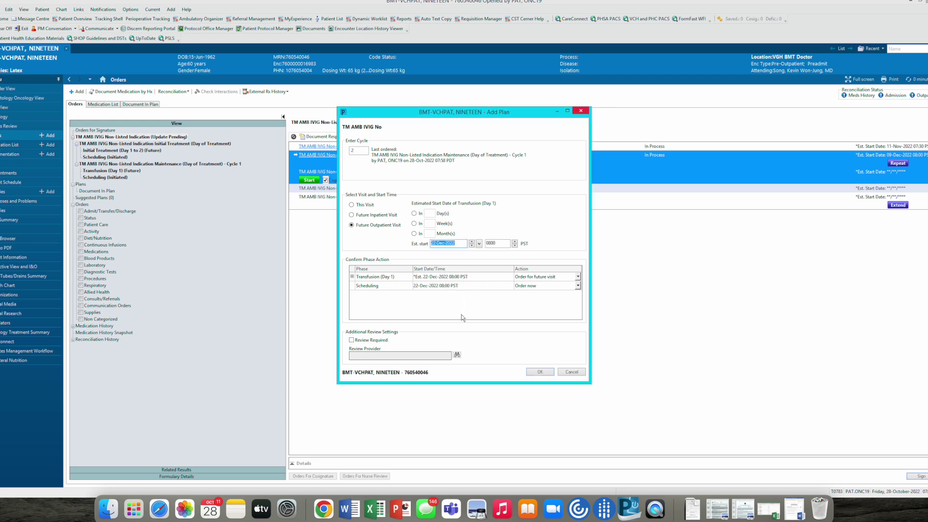
{"action": "left_click", "coordinate": [352, 276]}
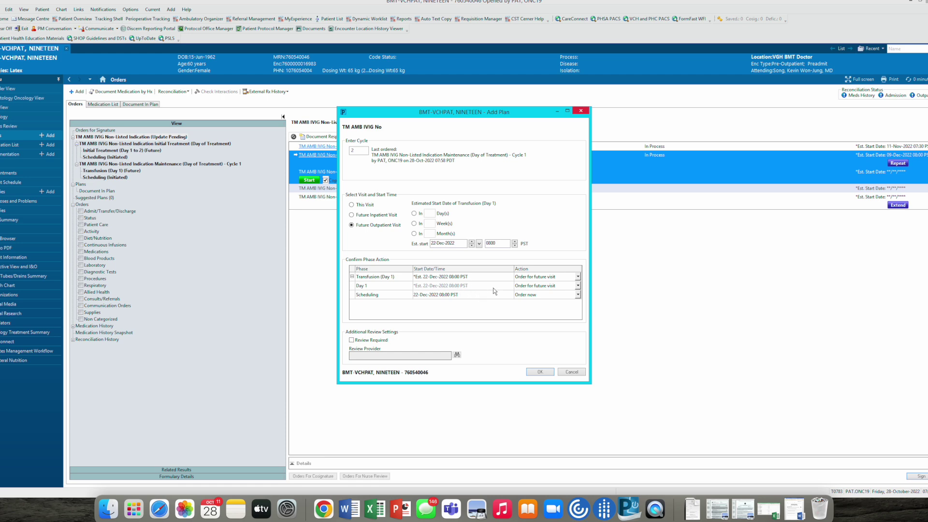
{"action": "left_click", "coordinate": [540, 372]}
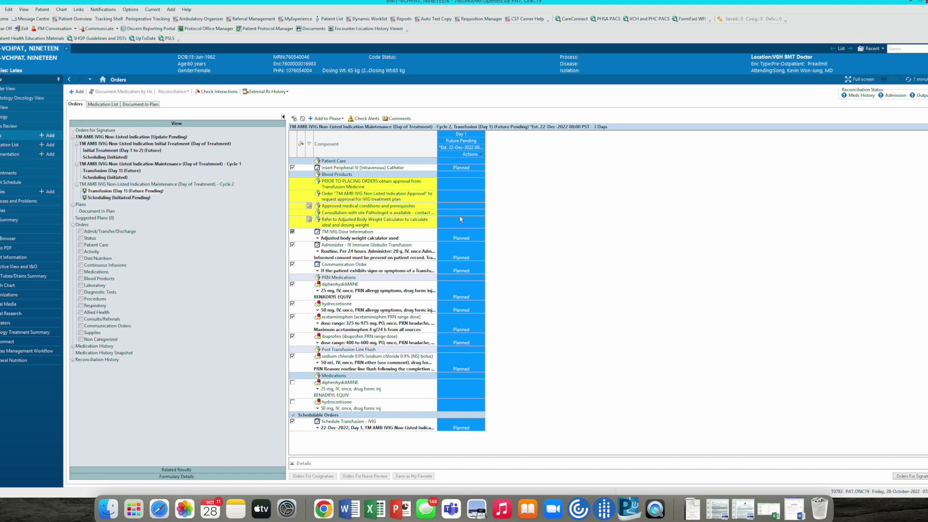
{"action": "left_click", "coordinate": [907, 475]}
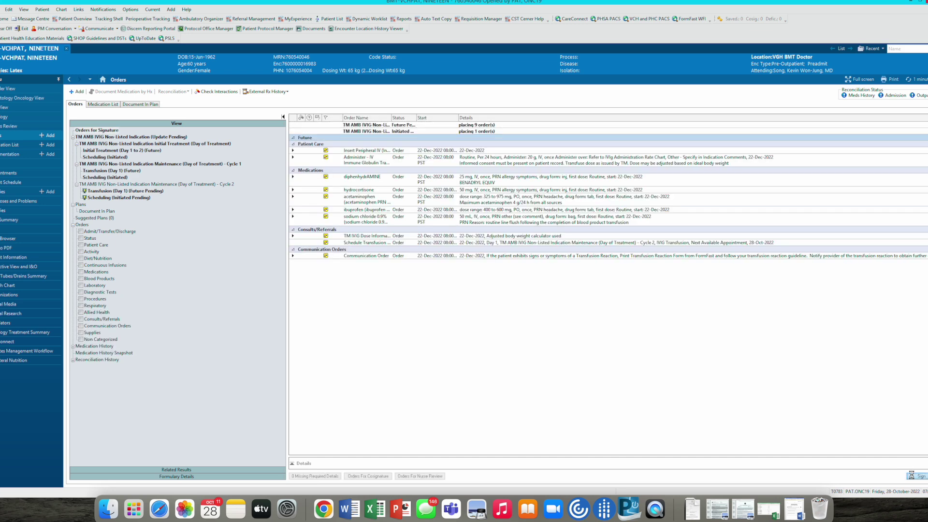
{"action": "left_click", "coordinate": [912, 475]}
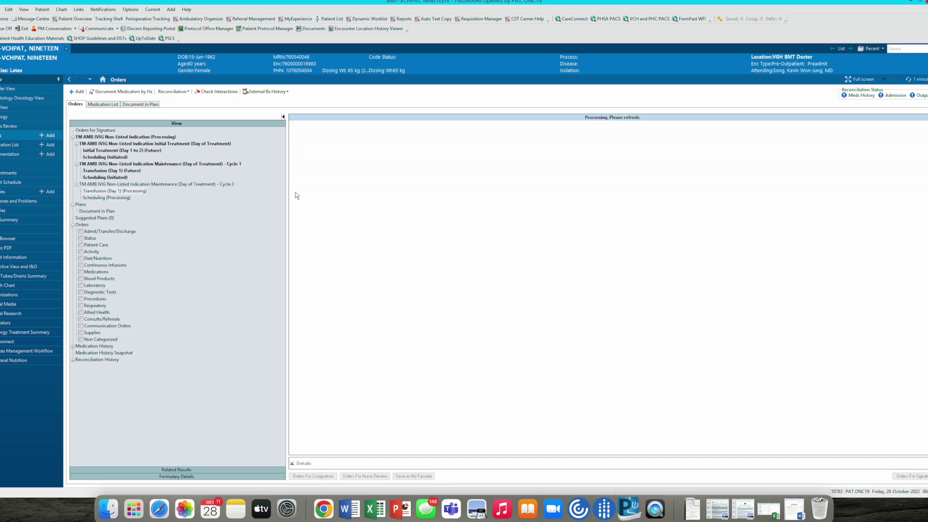
Refresh the plan and start maintenance Cycle 3 with estimated start 13-Jan-2023.
{"action": "left_click", "coordinate": [134, 138]}
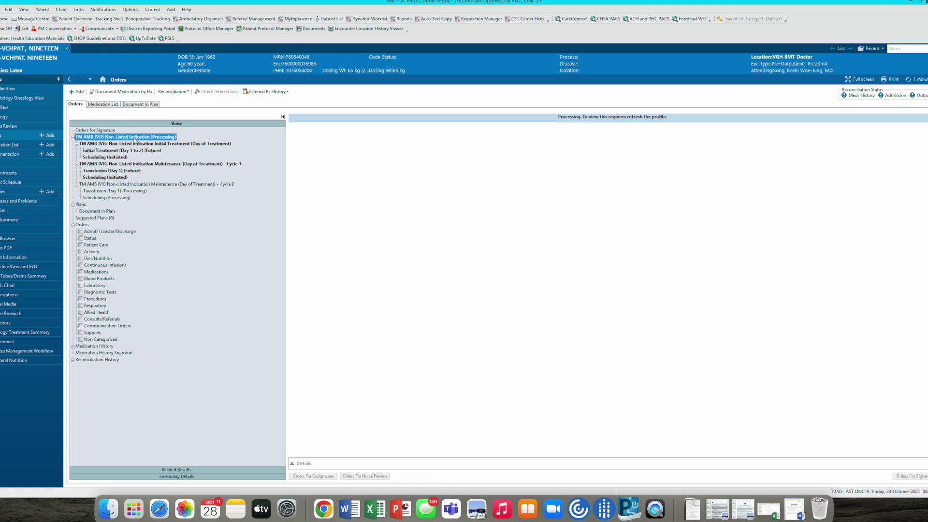
{"action": "left_click", "coordinate": [909, 80]}
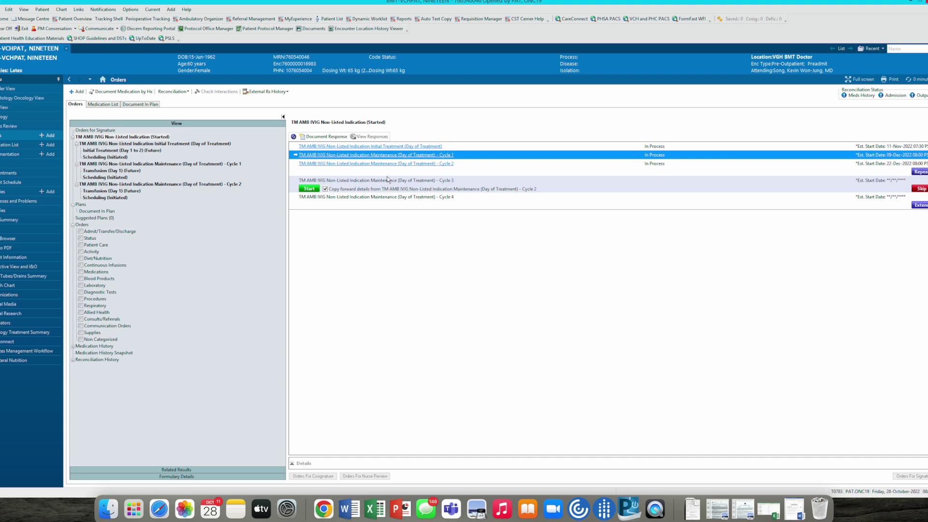
{"action": "left_click", "coordinate": [308, 189]}
{"action": "left_click", "coordinate": [309, 189]}
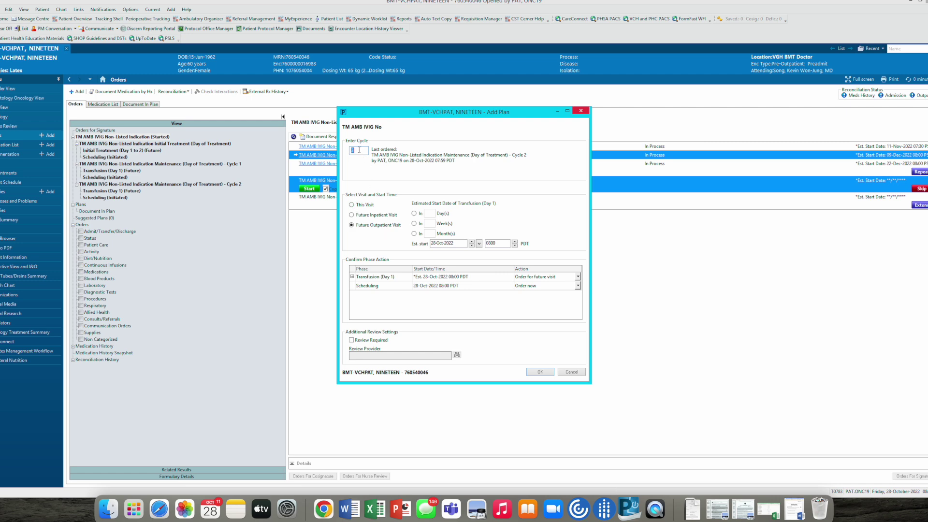
{"action": "left_click", "coordinate": [479, 243]}
{"action": "left_click", "coordinate": [497, 252]}
{"action": "left_click", "coordinate": [497, 252]}
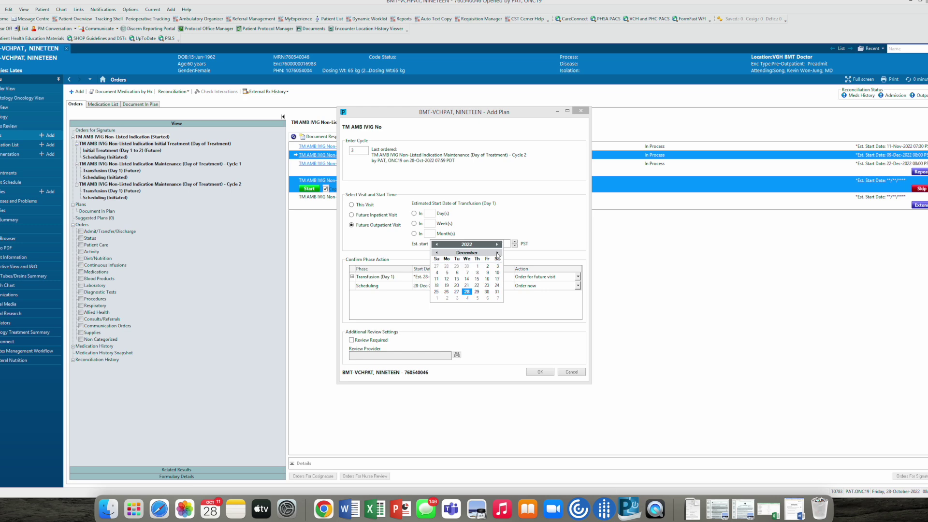
{"action": "left_click", "coordinate": [497, 252]}
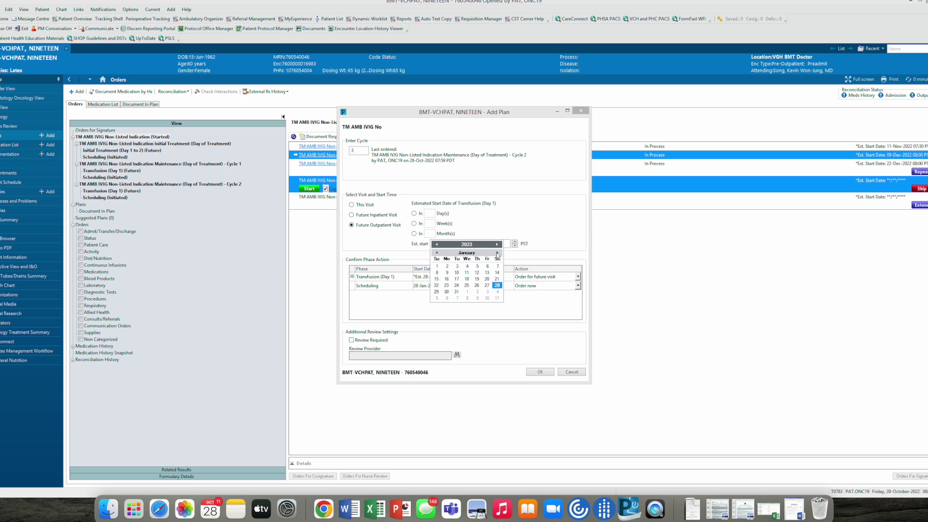
{"action": "left_click", "coordinate": [487, 278]}
{"action": "left_click", "coordinate": [548, 372]}
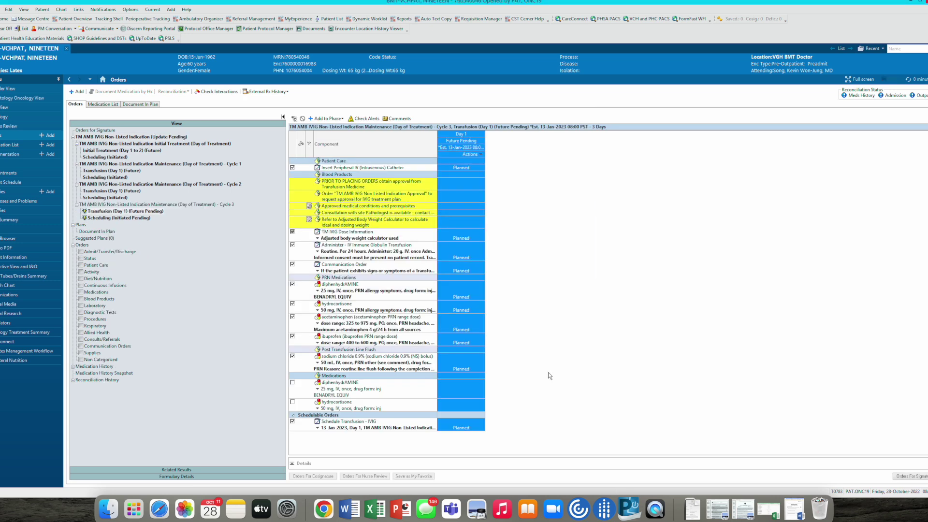
Sign the Cycle 3 orders, refresh, and show the IVIG plan's phases.
{"action": "left_click", "coordinate": [901, 476]}
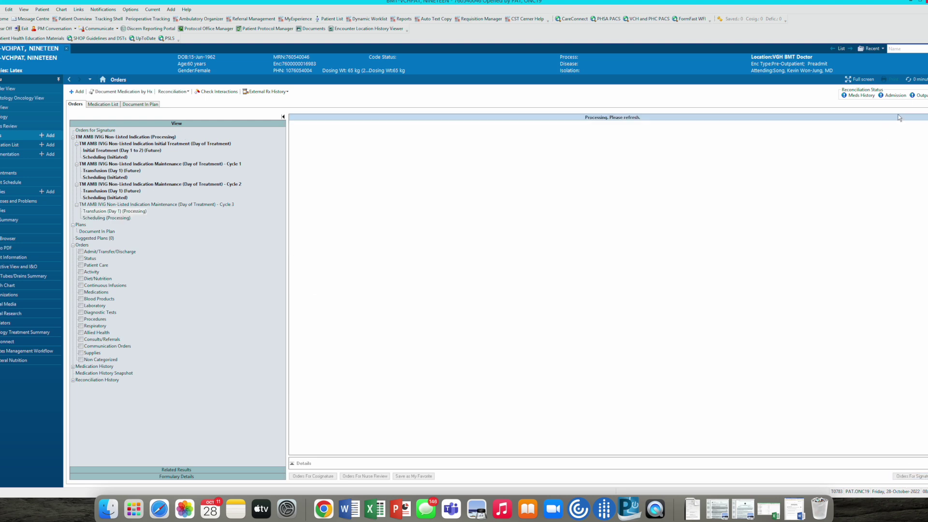
{"action": "left_click", "coordinate": [915, 79]}
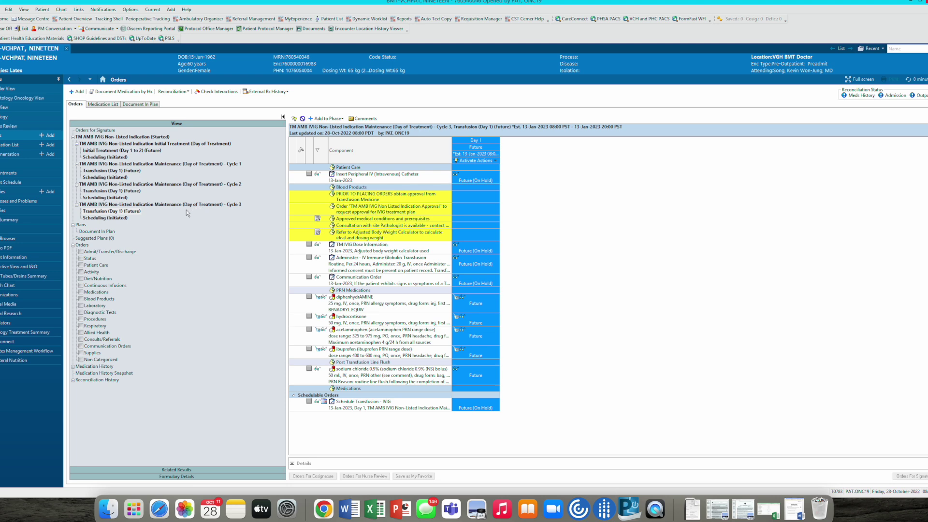
{"action": "left_click", "coordinate": [127, 137]}
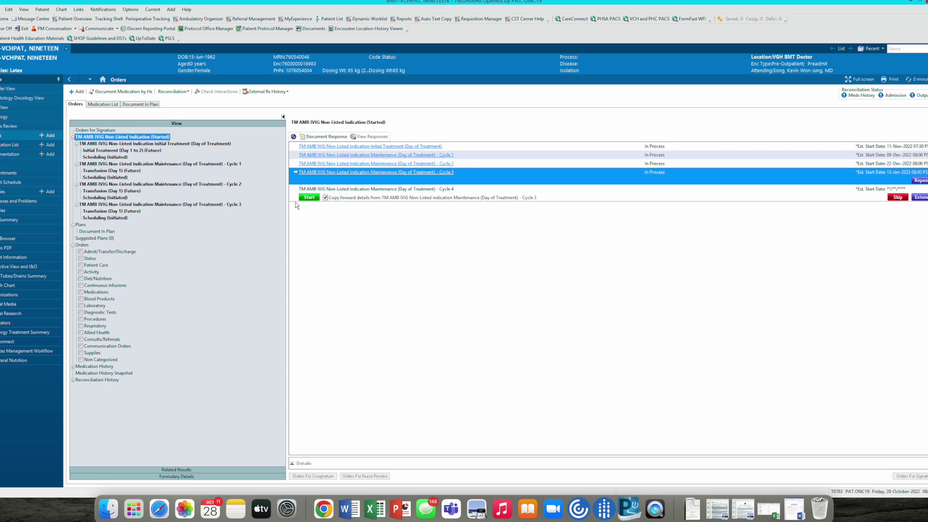
Start maintenance Cycle 4 with estimated start 03-Feb-2023, sign its orders, and refresh.
{"action": "left_click", "coordinate": [311, 200]}
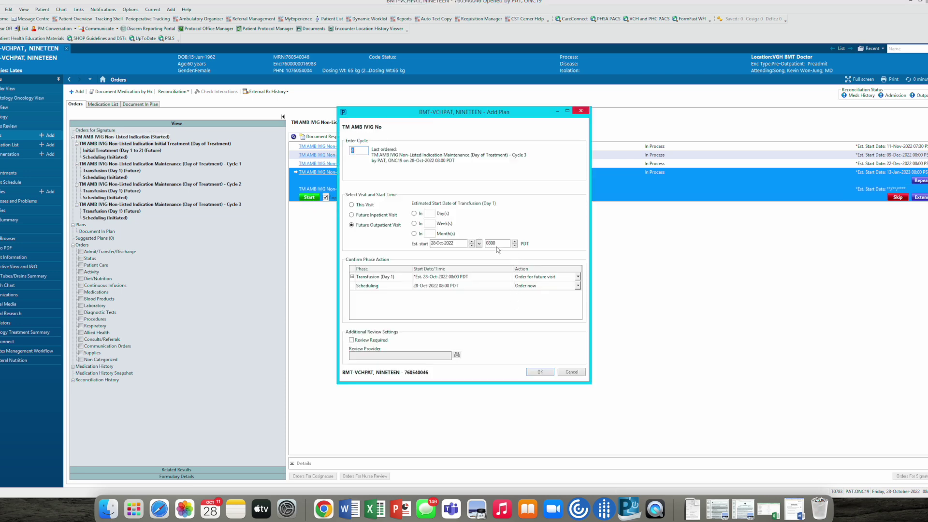
{"action": "left_click", "coordinate": [479, 243]}
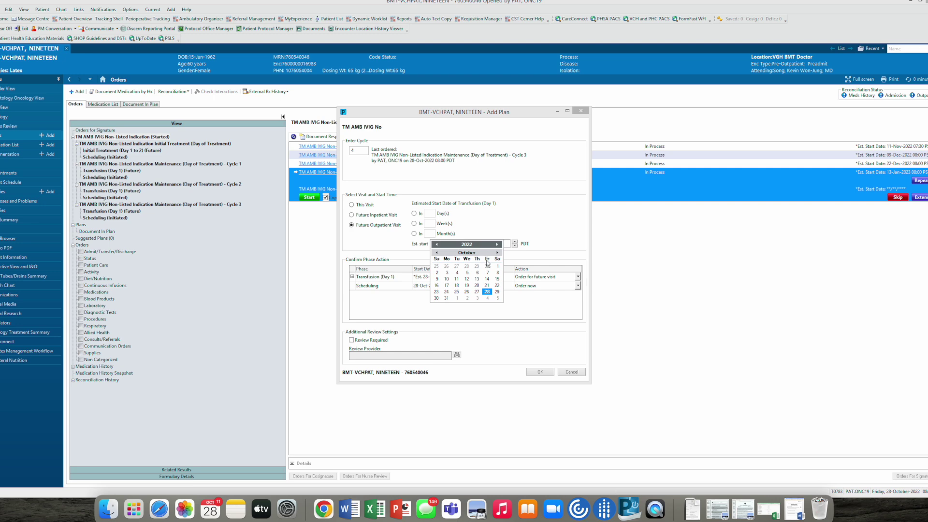
{"action": "left_click", "coordinate": [487, 268]}
{"action": "left_click", "coordinate": [540, 372]}
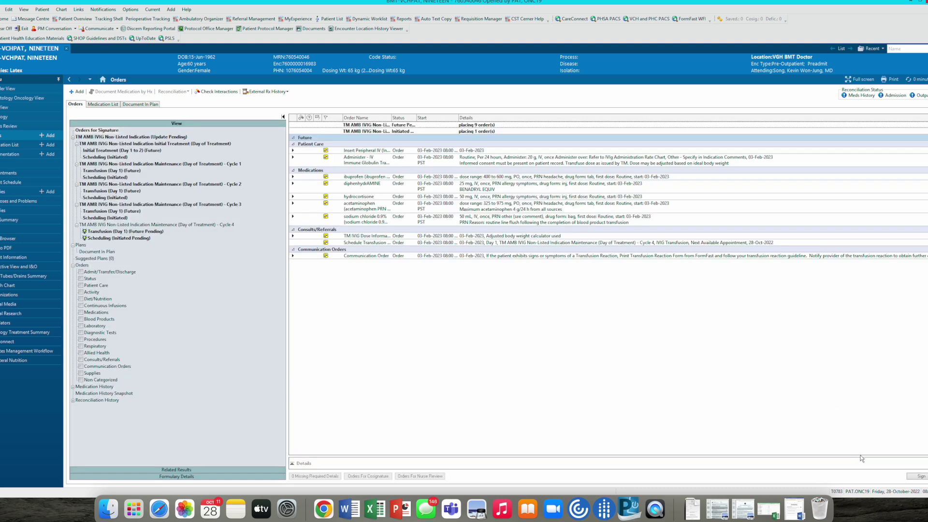
{"action": "left_click", "coordinate": [921, 476]}
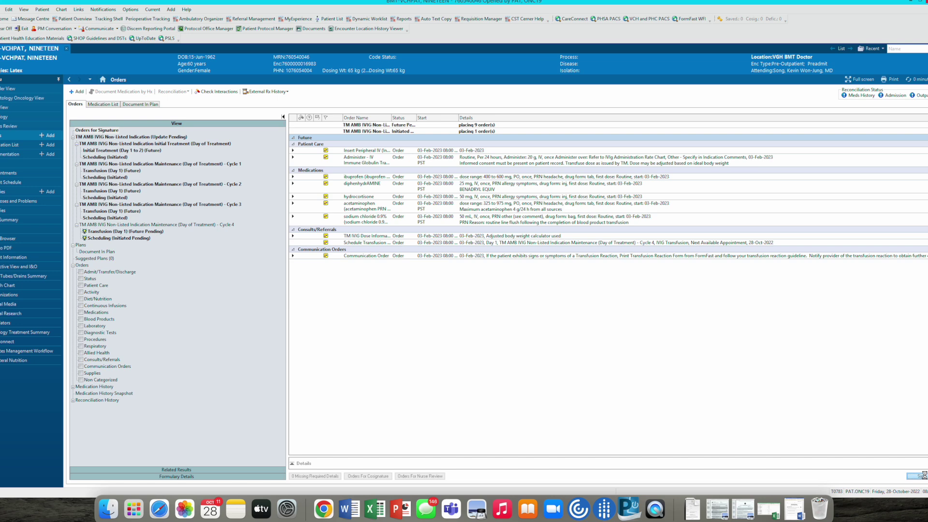
{"action": "left_click", "coordinate": [909, 79]}
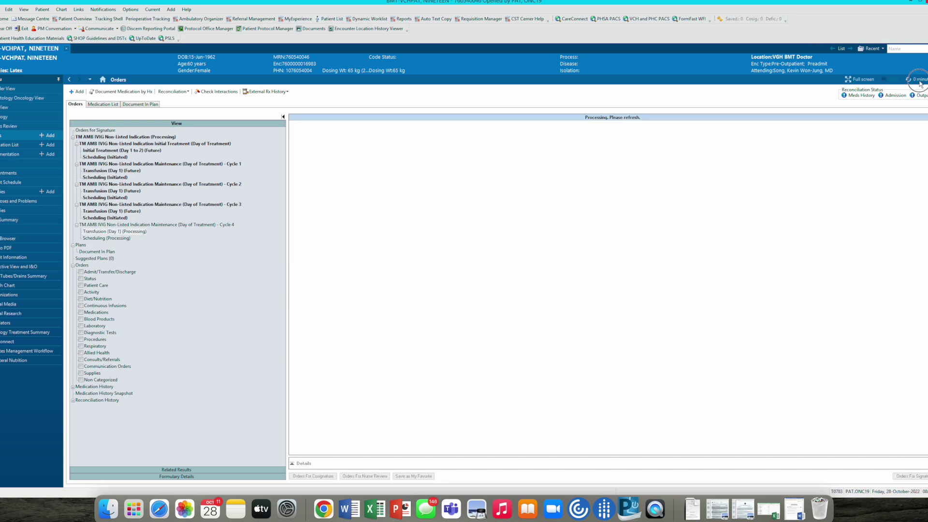
{"action": "left_click", "coordinate": [152, 138]}
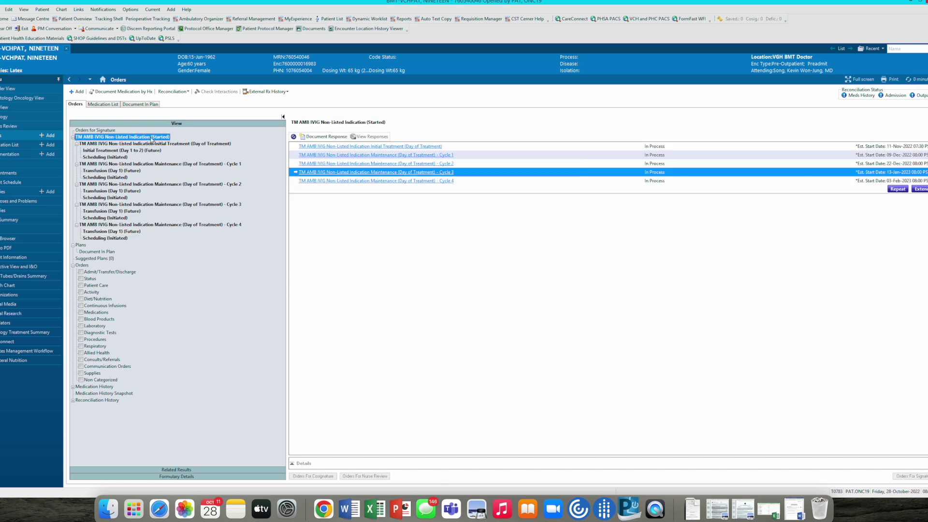